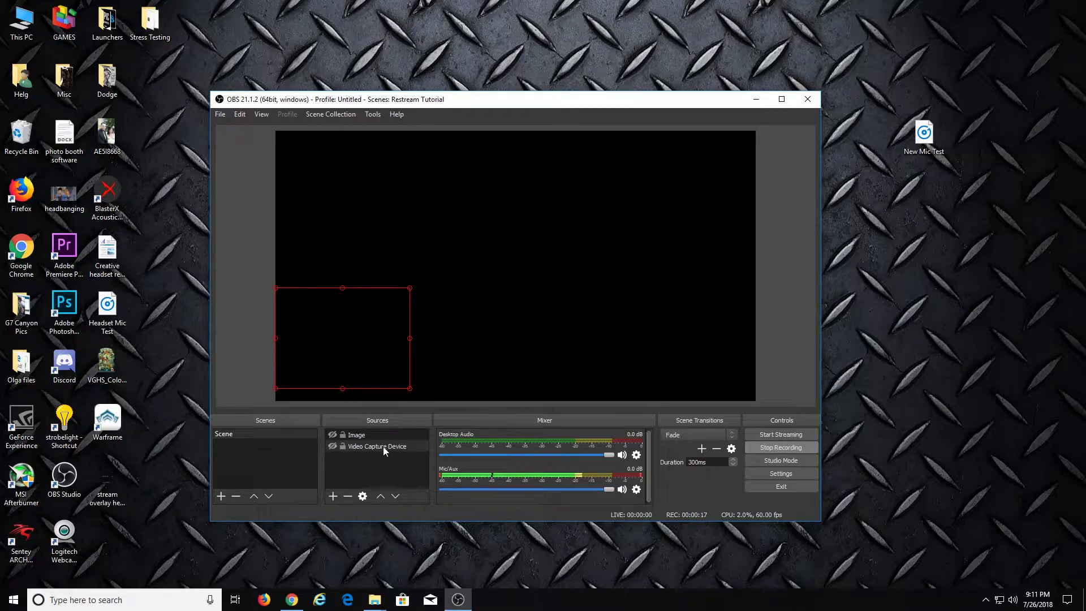
Bring the Chrome window with the restream.io sign-up page to the front
{"action": "left_click", "coordinate": [292, 600]}
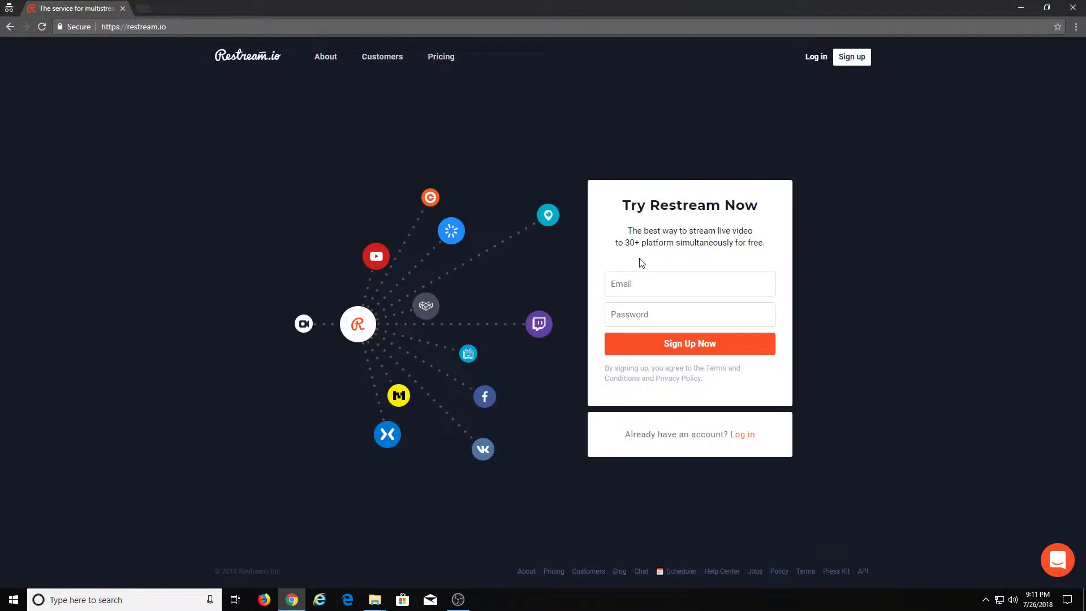
Sign up for a Restream account with an email address and password on the Try Restream Now form
{"action": "left_click", "coordinate": [641, 282]}
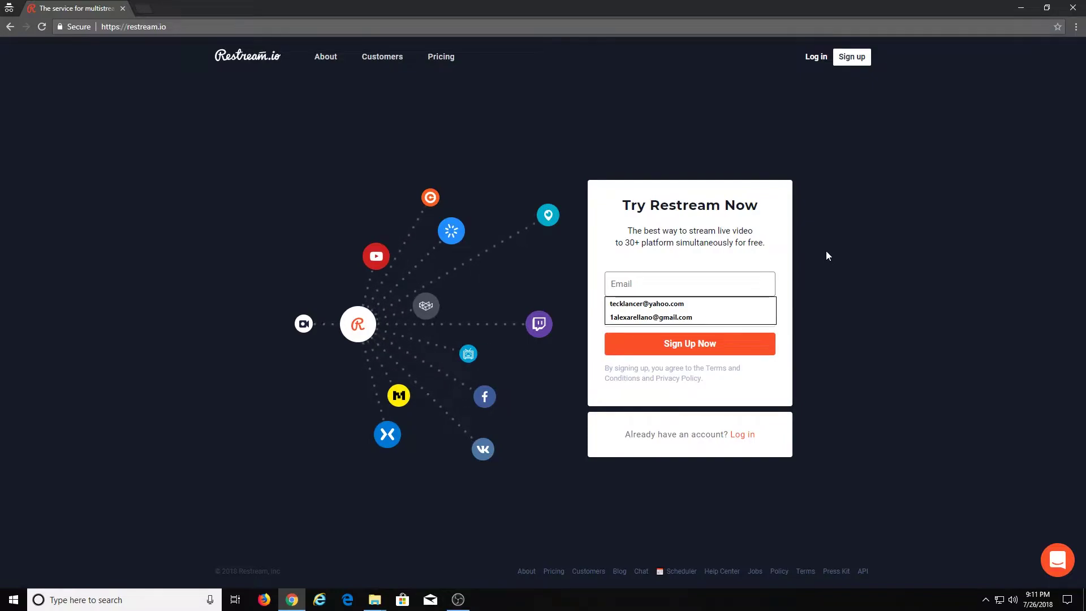
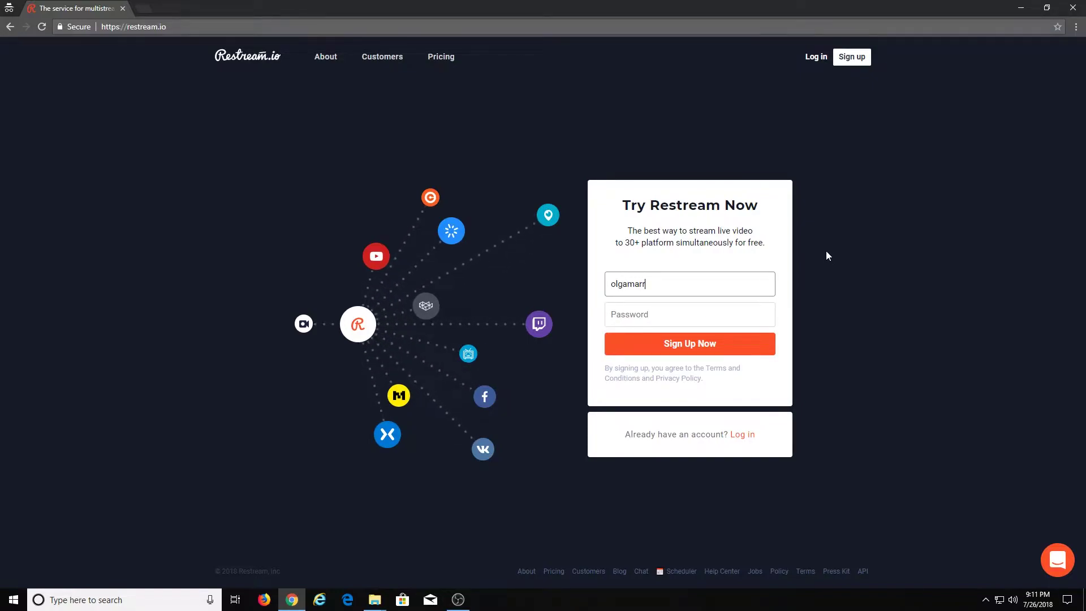
{"action": "key", "text": "Tab"}
{"action": "type", "text": "*******"}
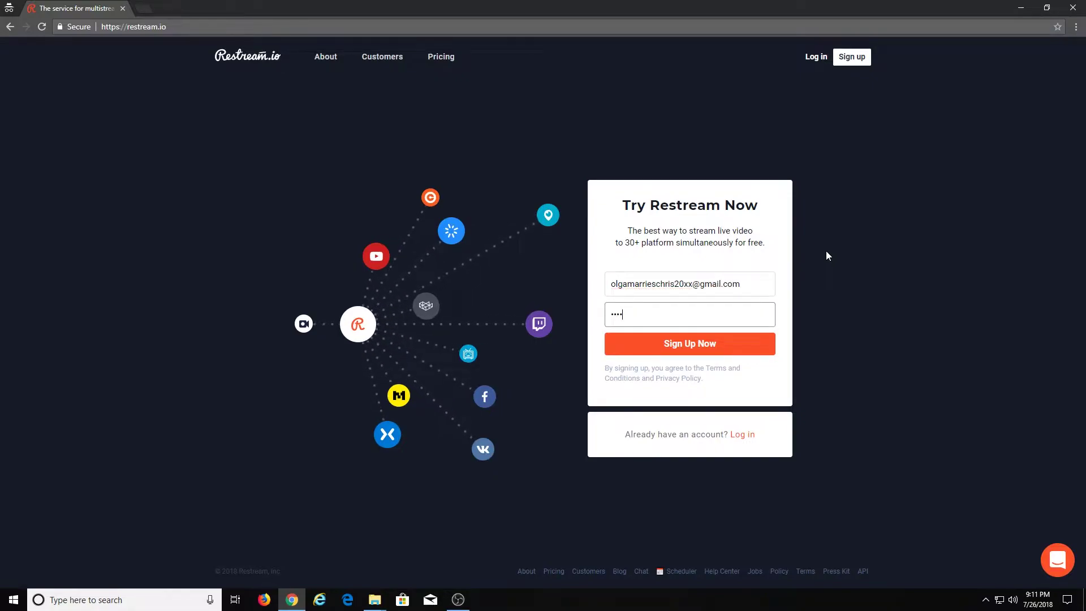
{"action": "key", "text": "BackSpace"}
{"action": "key", "text": "BackSpace"}
{"action": "key", "text": "BackSpace"}
{"action": "key", "text": "BackSpace"}
{"action": "key", "text": "BackSpace"}
{"action": "key", "text": "BackSpace"}
{"action": "key", "text": "BackSpace"}
{"action": "type", "text": "***********"}
{"action": "key", "text": "Return"}
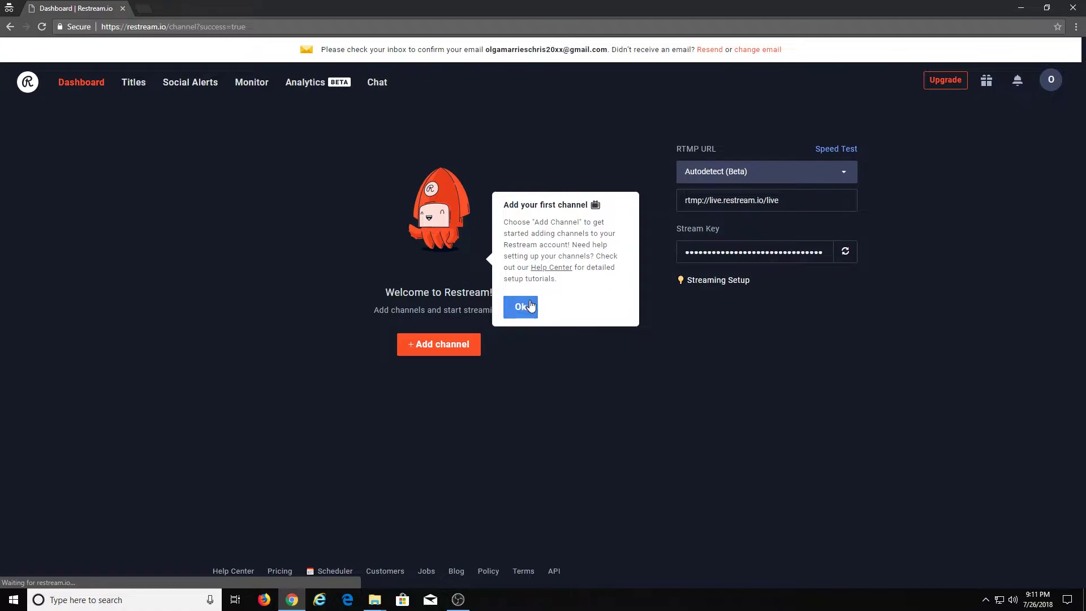
Dismiss the 'Add your first channel' tip and start adding a channel
{"action": "left_click", "coordinate": [520, 306]}
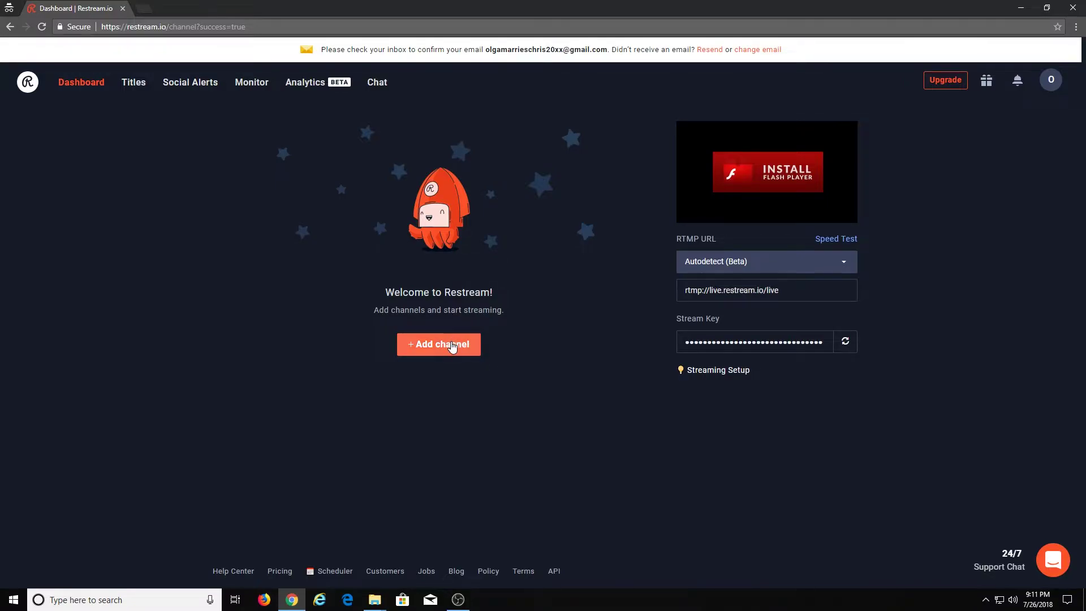
{"action": "left_click", "coordinate": [452, 346]}
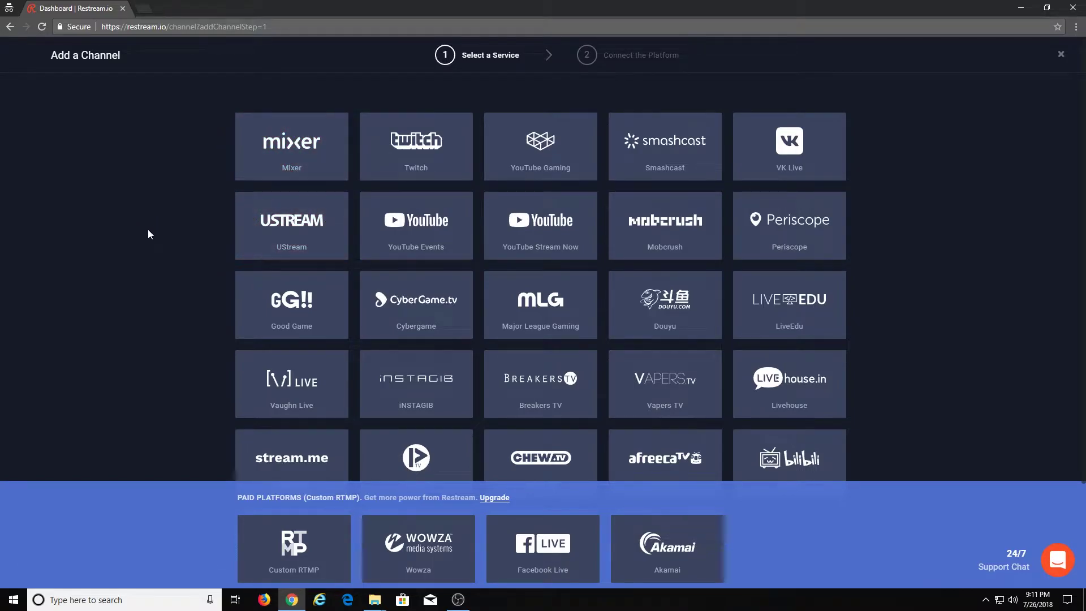
Connect and authorize a Twitch channel for Restream.io
{"action": "left_click", "coordinate": [418, 159]}
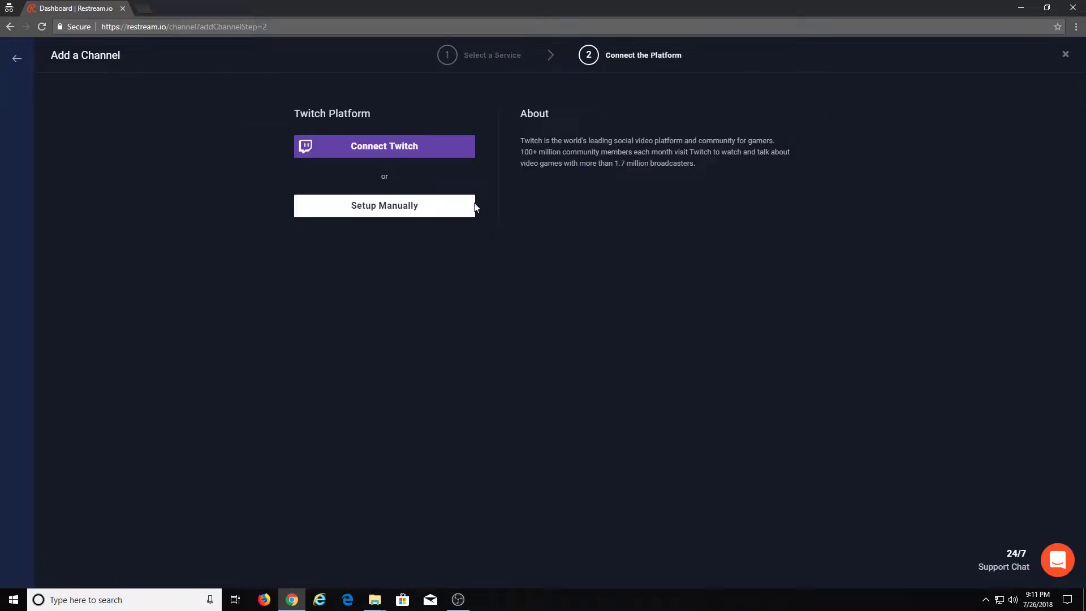
{"action": "left_click", "coordinate": [407, 148]}
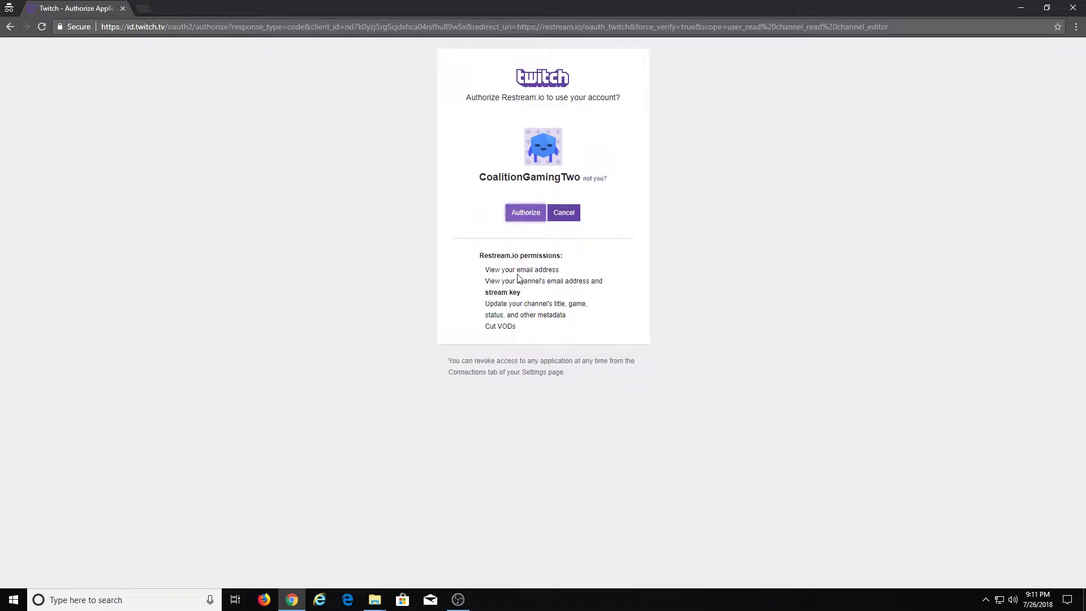
{"action": "left_click", "coordinate": [526, 218]}
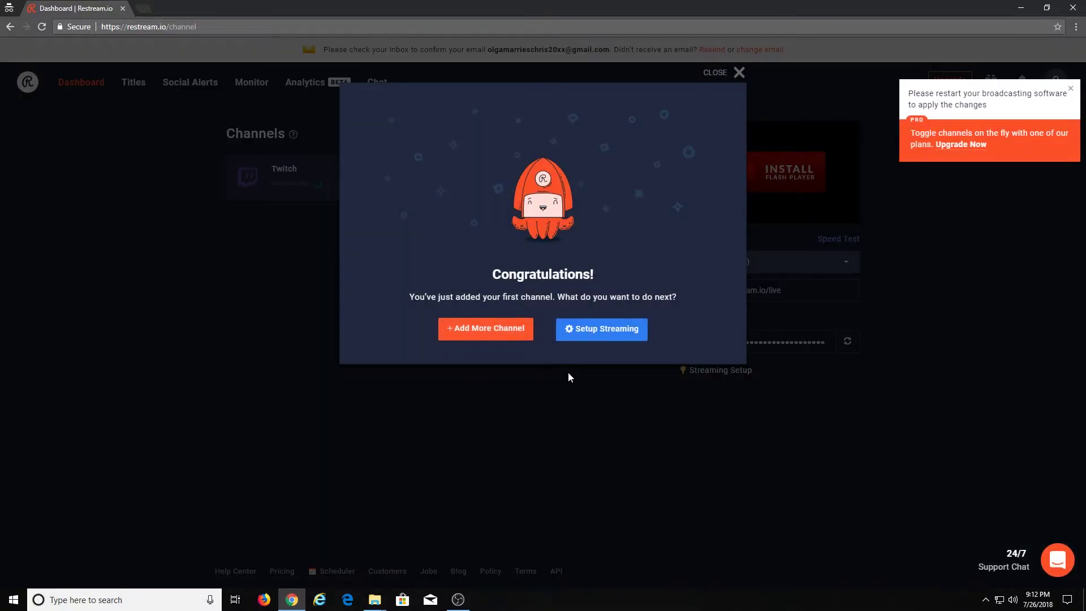
Start connecting YouTube Stream Now, then abandon it at Google sign-in and return to the dashboard
{"action": "left_click", "coordinate": [496, 329]}
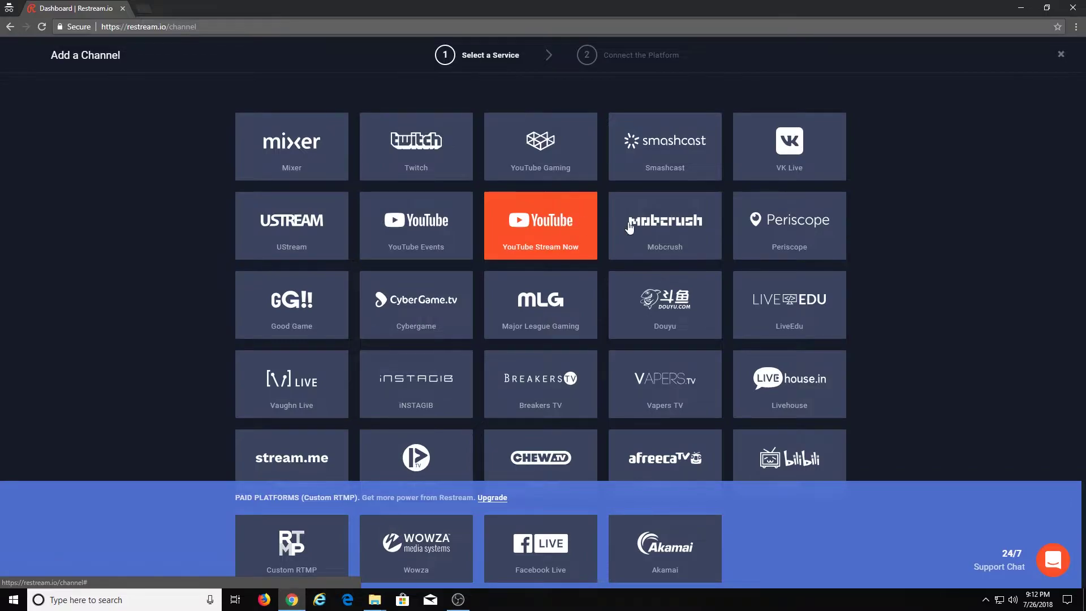
{"action": "left_click", "coordinate": [588, 223]}
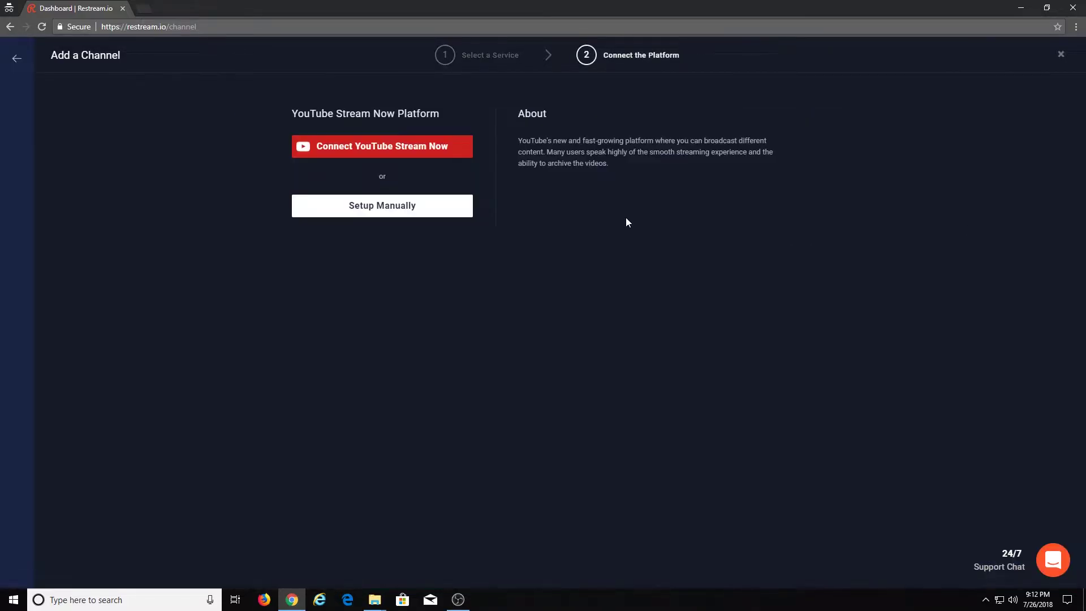
{"action": "left_click", "coordinate": [410, 148]}
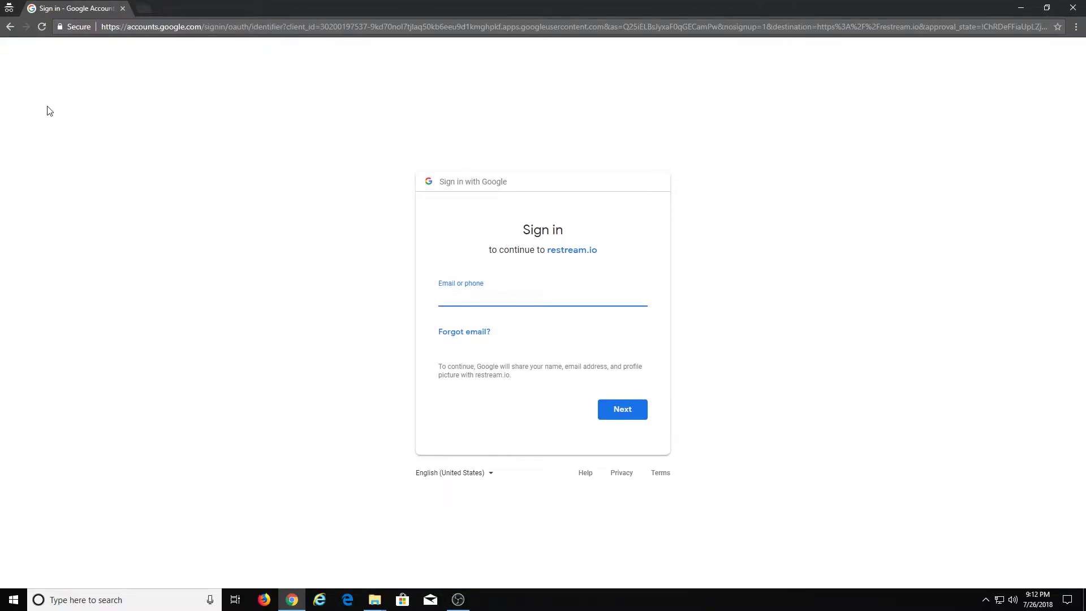
{"action": "left_click", "coordinate": [10, 26]}
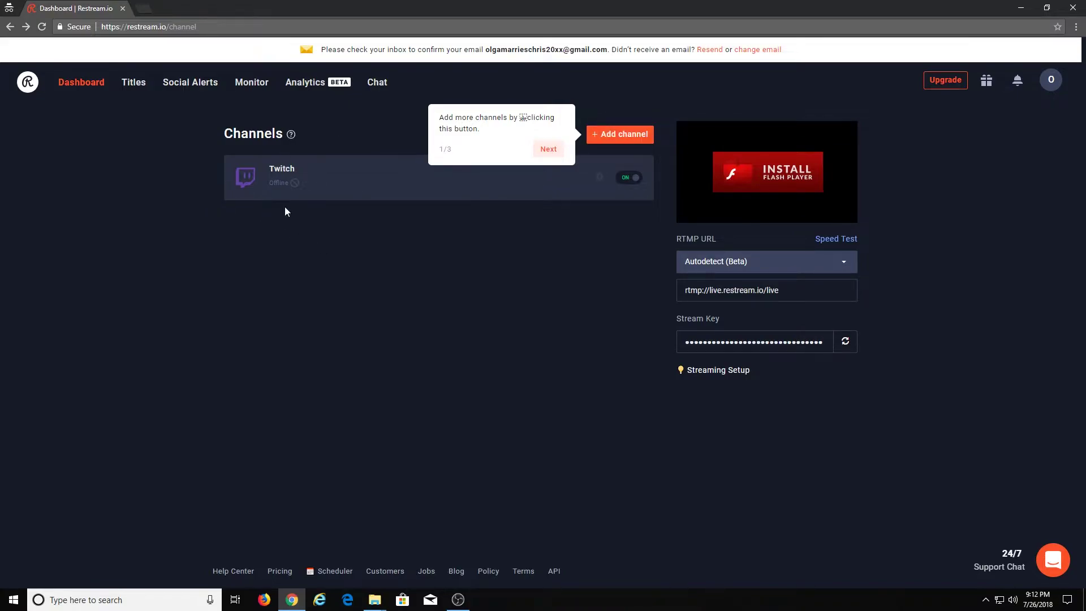
Set the Twitch stream title to 'My first stream' on Titles & Games, then return to Dashboard
{"action": "left_click", "coordinate": [135, 96]}
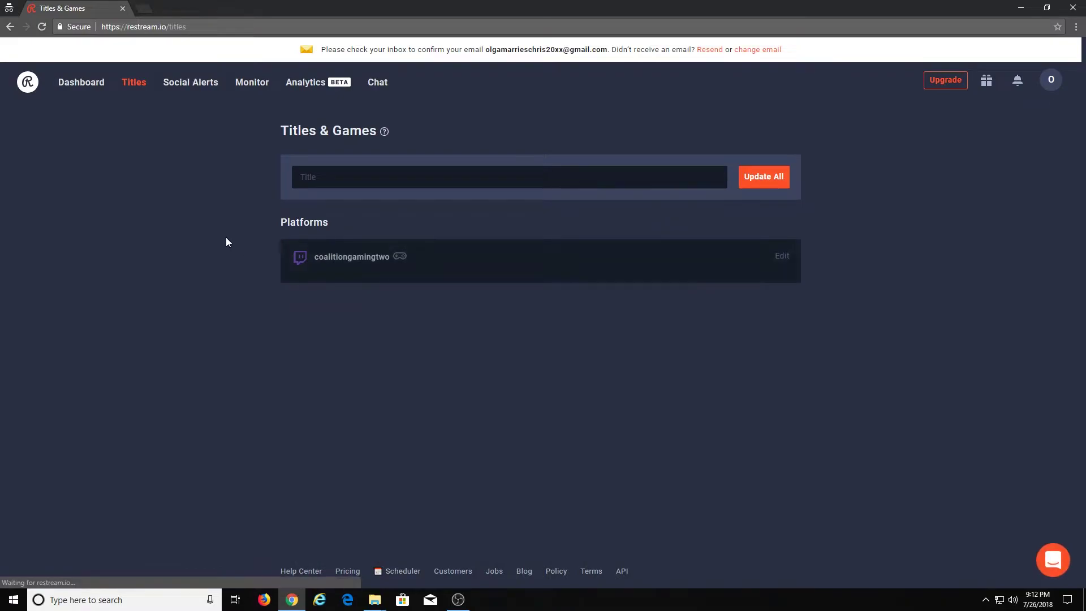
{"action": "left_click", "coordinate": [417, 174]}
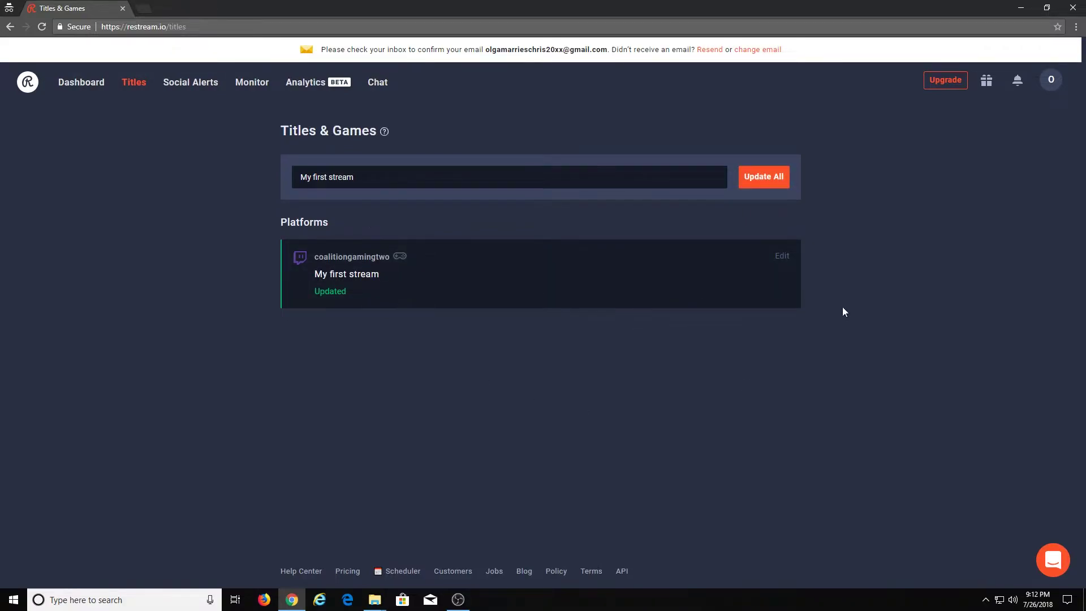
{"action": "left_click", "coordinate": [782, 256]}
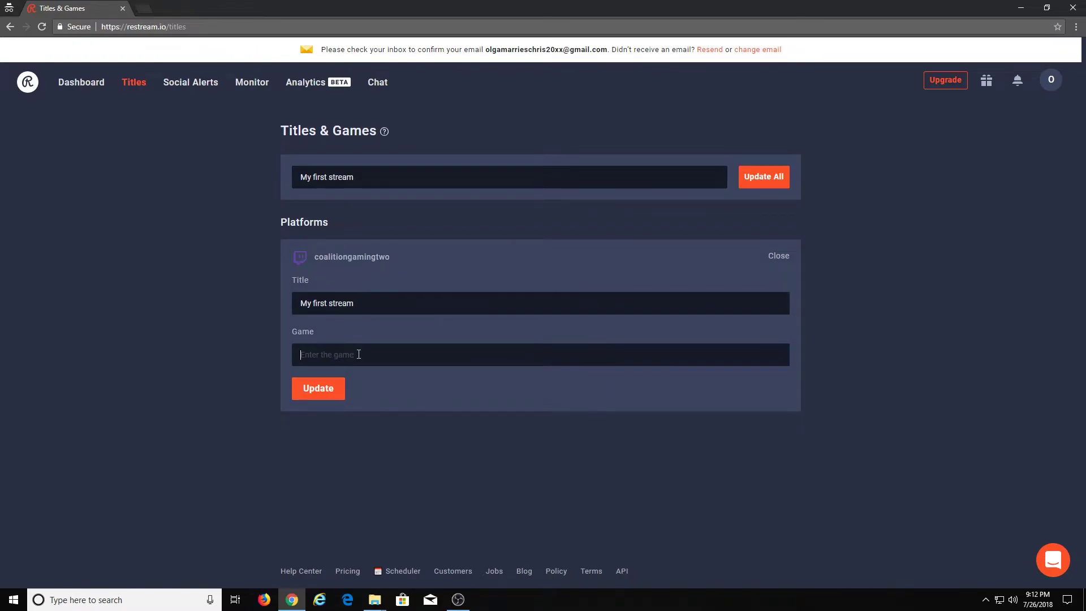
{"action": "left_click", "coordinate": [799, 255]}
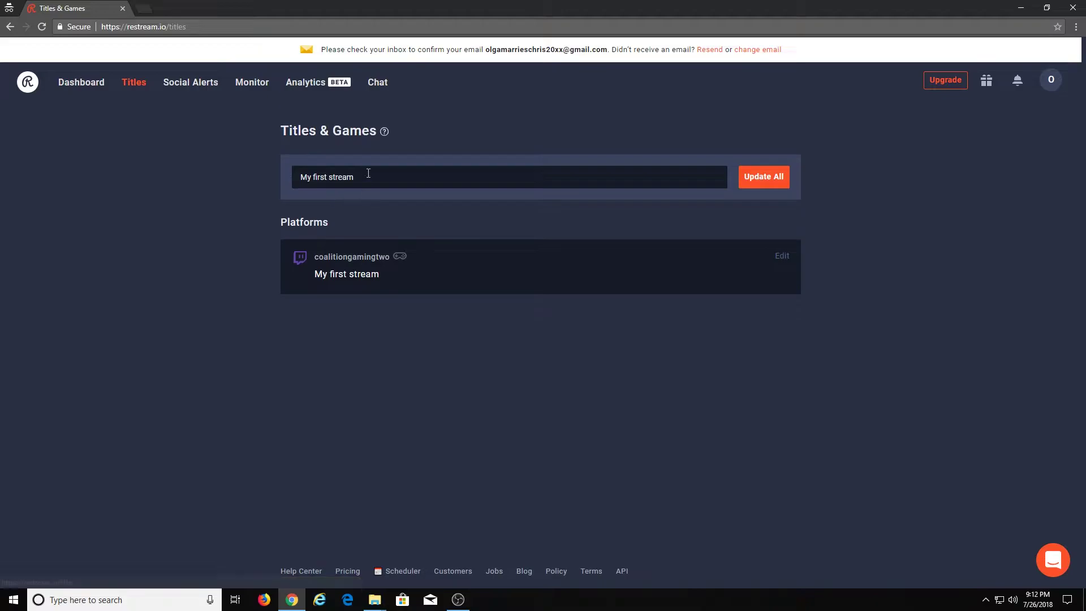
{"action": "left_click", "coordinate": [81, 83]}
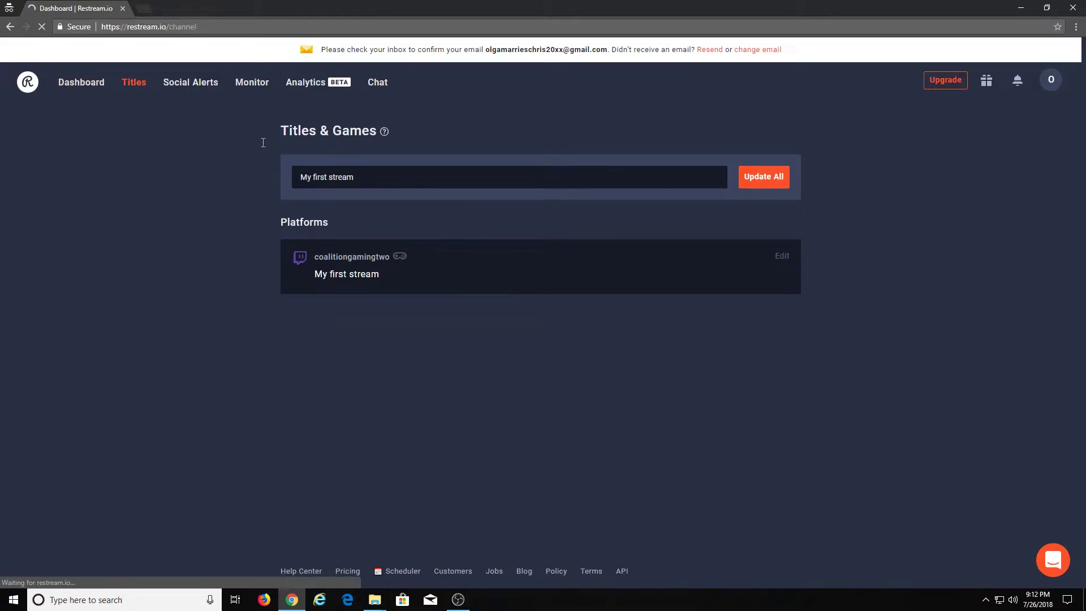
Browse the Social Alerts, Monitor and Chat pages, then return to the Dashboard
{"action": "left_click", "coordinate": [210, 84]}
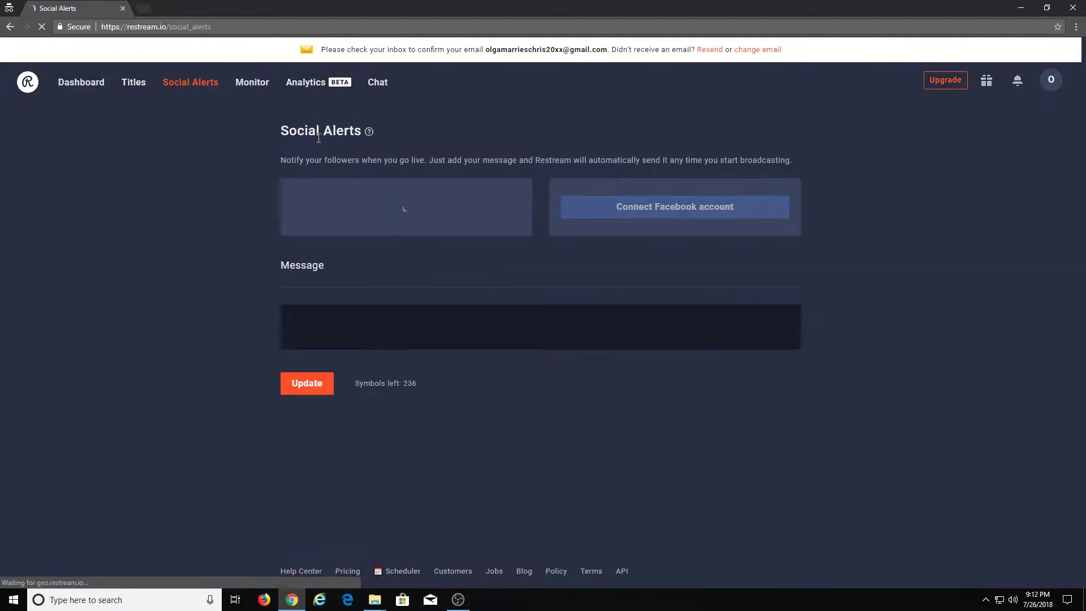
{"action": "left_click", "coordinate": [262, 84]}
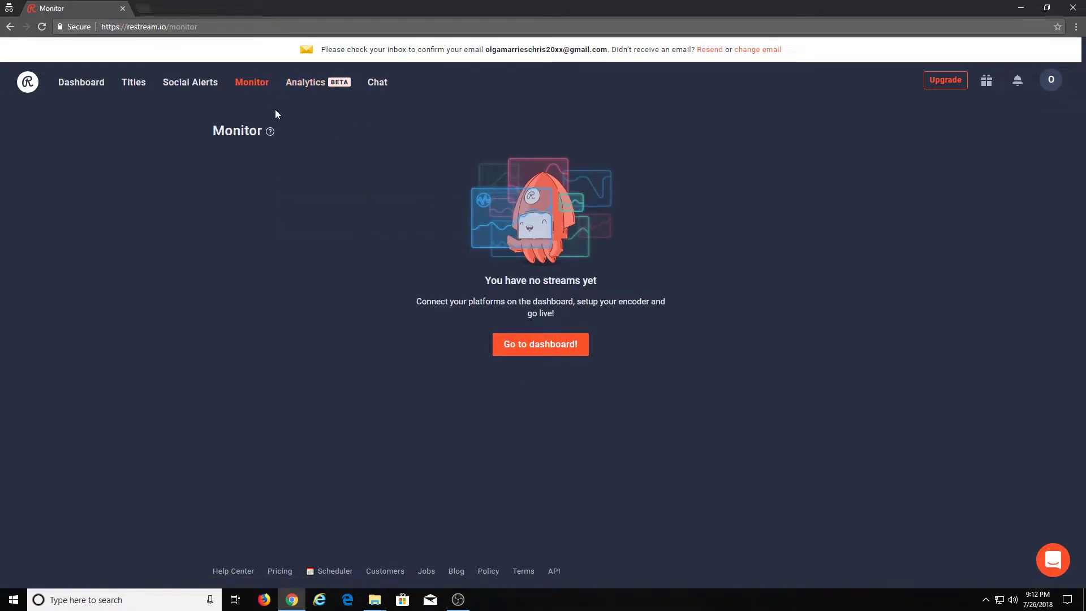
{"action": "left_click", "coordinate": [377, 84]}
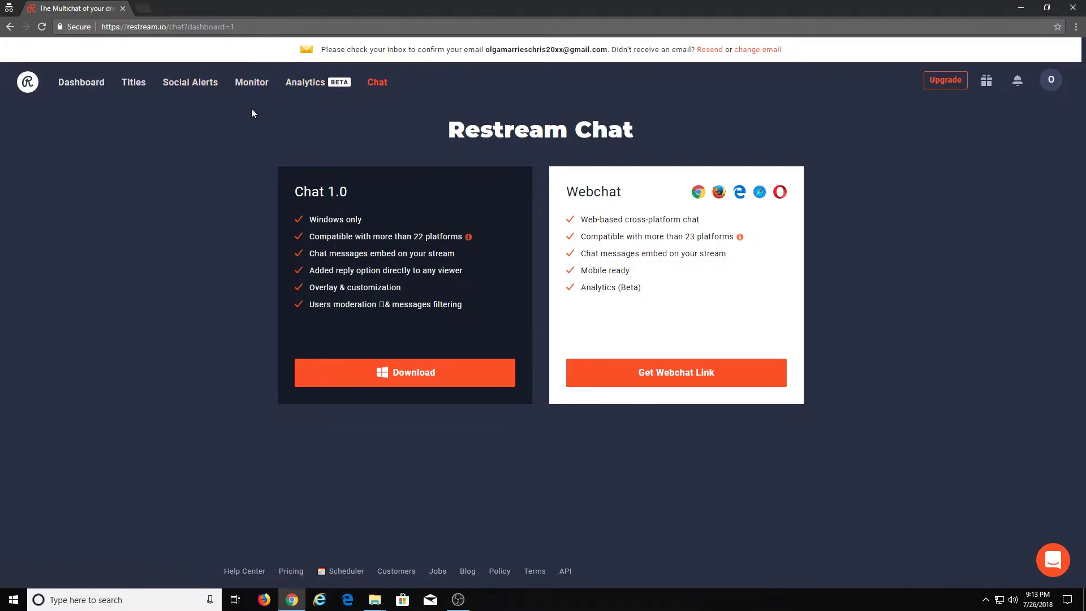
{"action": "left_click", "coordinate": [256, 84]}
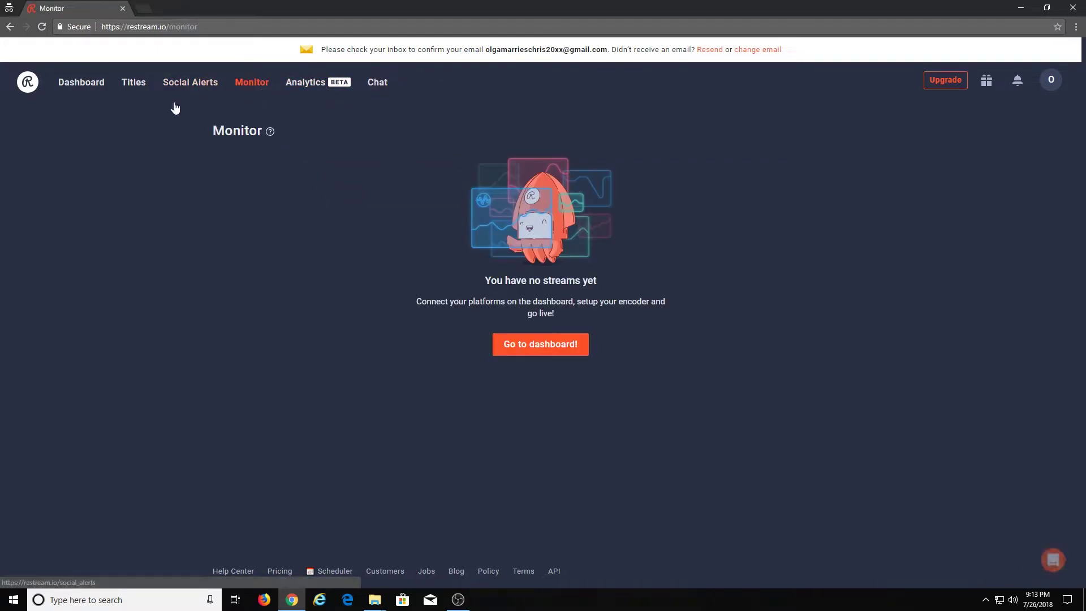
{"action": "left_click", "coordinate": [183, 85]}
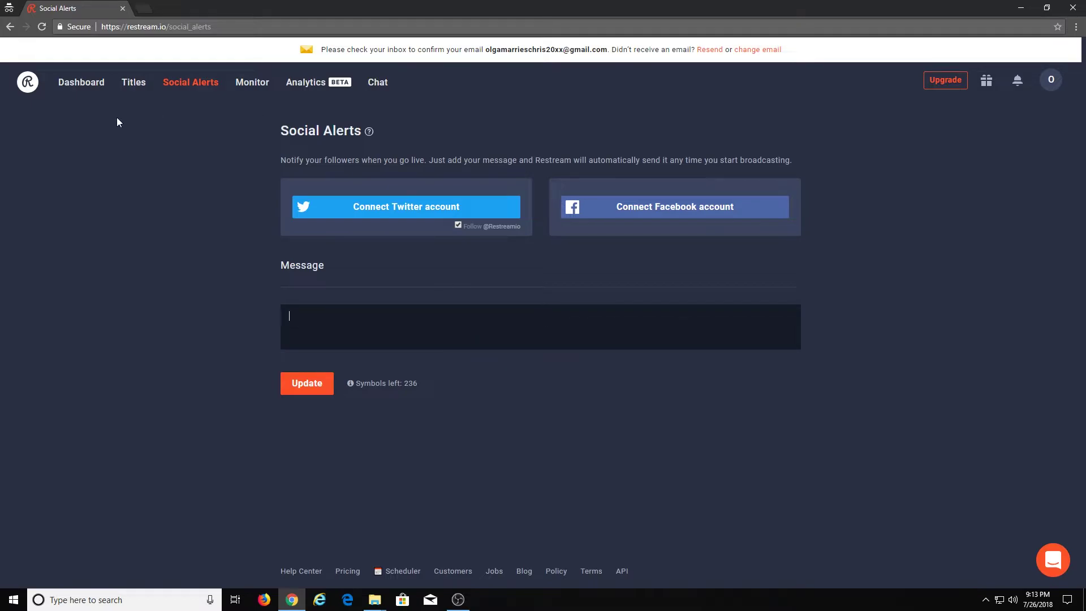
{"action": "left_click", "coordinate": [80, 82]}
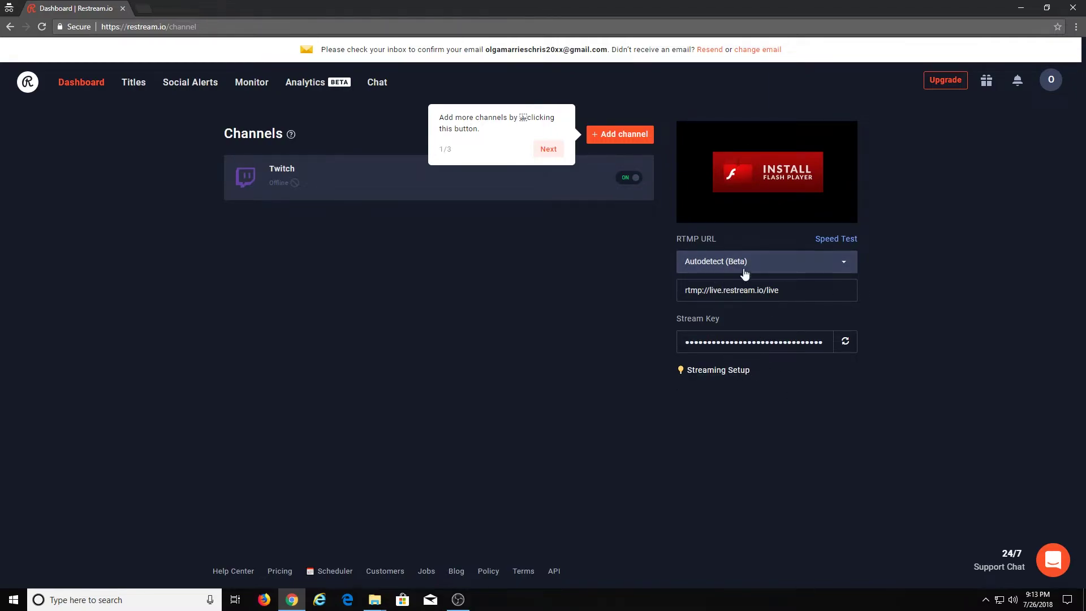
Select US-West (San Jose, CA) as the RTMP server
{"action": "left_click", "coordinate": [843, 266]}
{"action": "scroll", "coordinate": [758, 419], "scroll_direction": "down", "scroll_amount": 1}
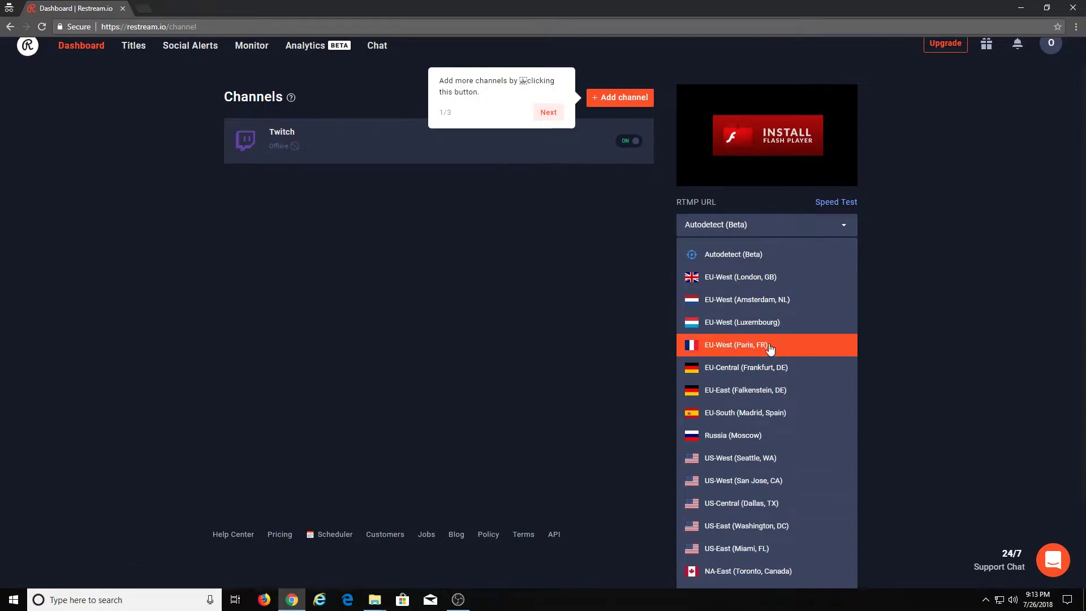
{"action": "scroll", "coordinate": [764, 342], "scroll_direction": "down", "scroll_amount": 1}
{"action": "scroll", "coordinate": [751, 273], "scroll_direction": "down", "scroll_amount": 1}
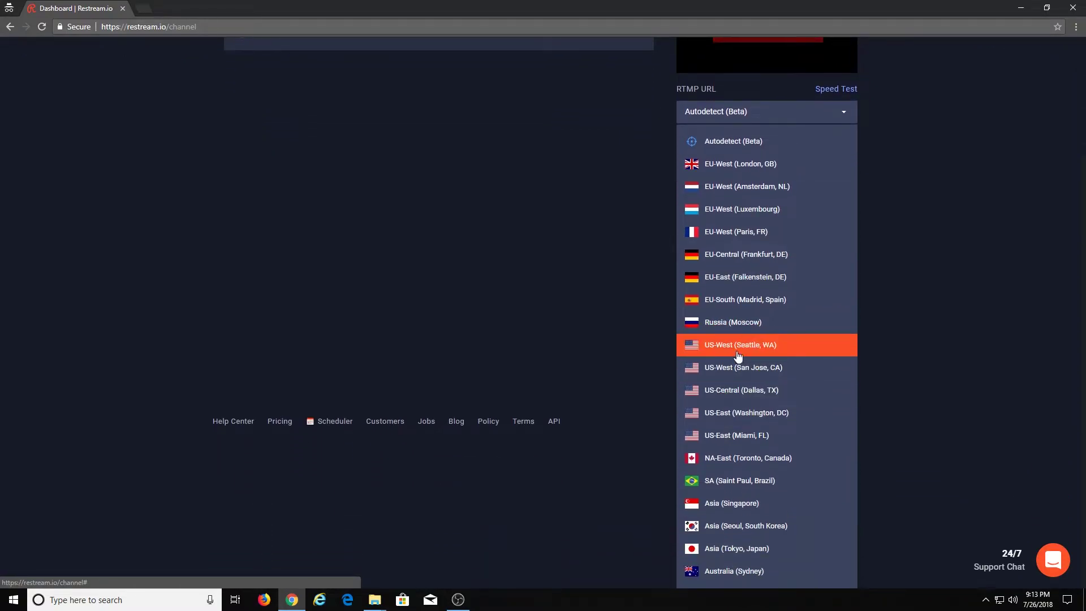
{"action": "left_click", "coordinate": [786, 371]}
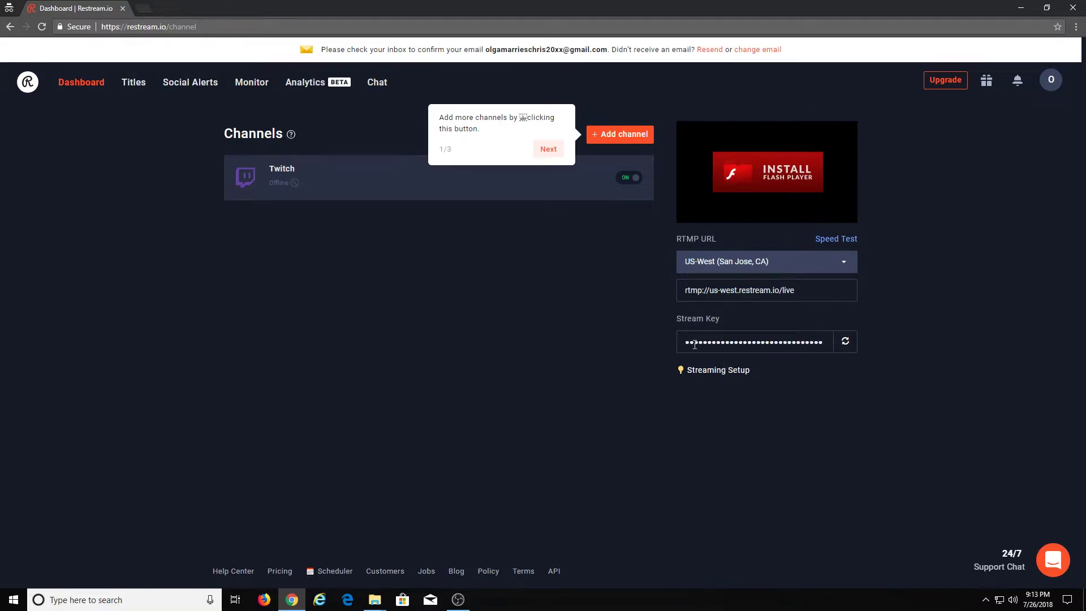
Keep the current stream key by cancelling regeneration, and bring OBS Studio forward
{"action": "left_click", "coordinate": [800, 343]}
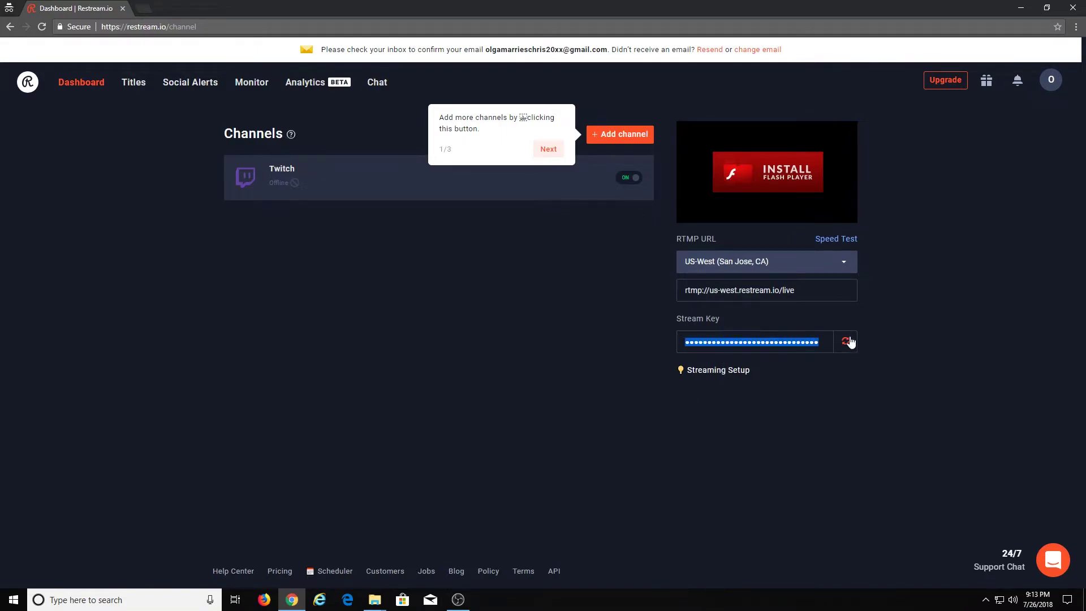
{"action": "left_click", "coordinate": [846, 341]}
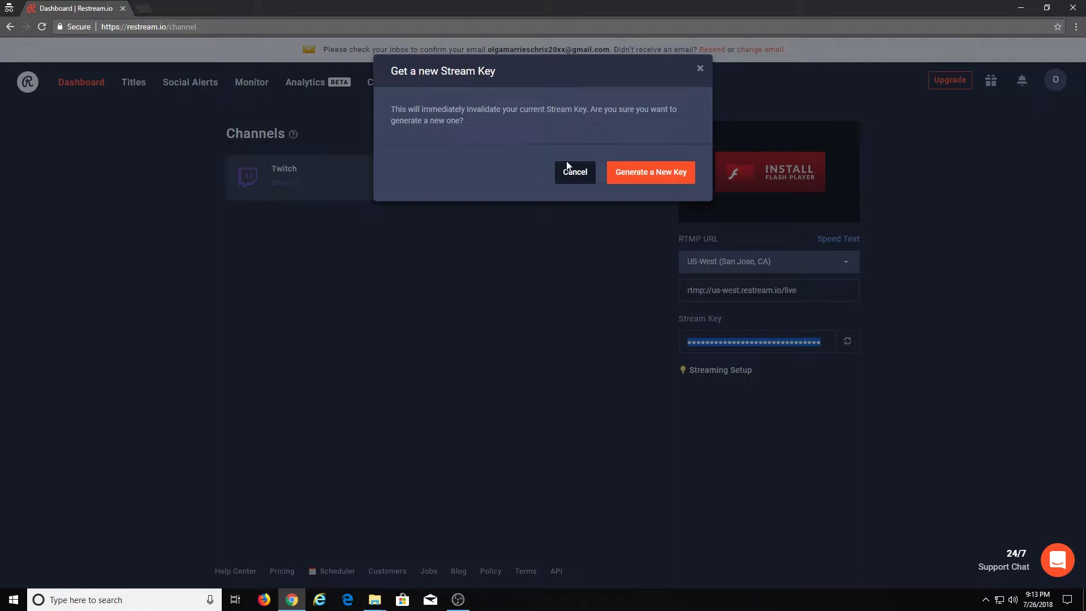
{"action": "left_click", "coordinate": [585, 177]}
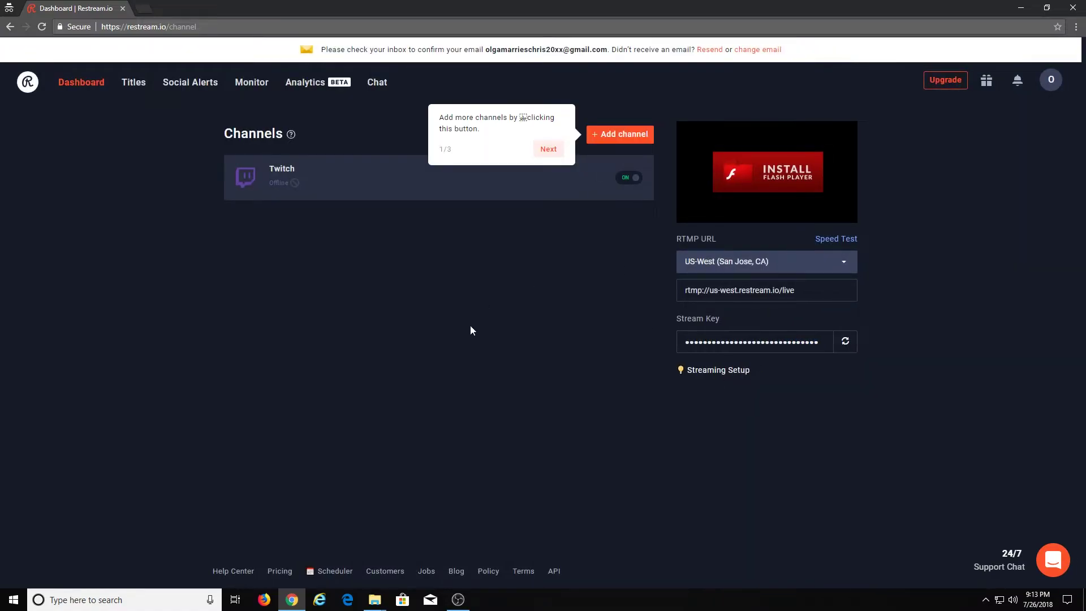
{"action": "left_click", "coordinate": [459, 600]}
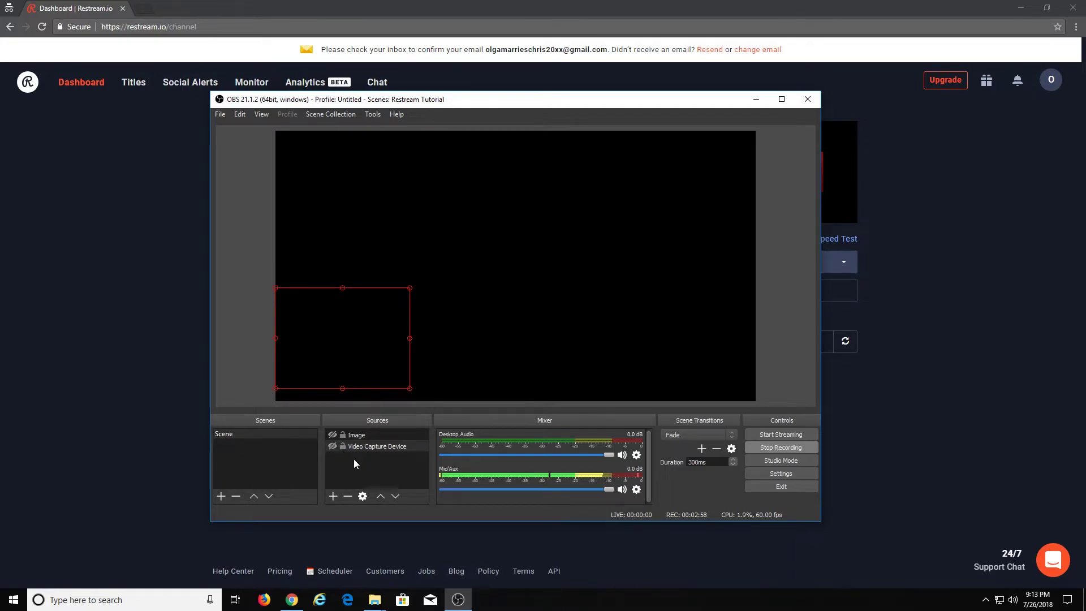
Make the Video Capture Device webcam and Image overlay visible in the scene
{"action": "left_click", "coordinate": [386, 468]}
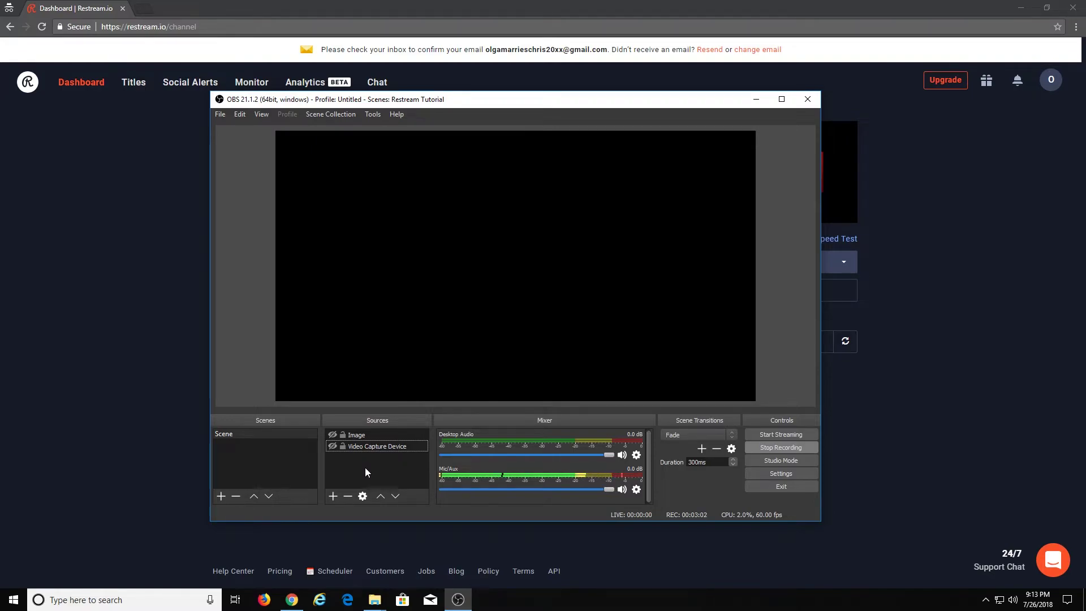
{"action": "left_click", "coordinate": [333, 446]}
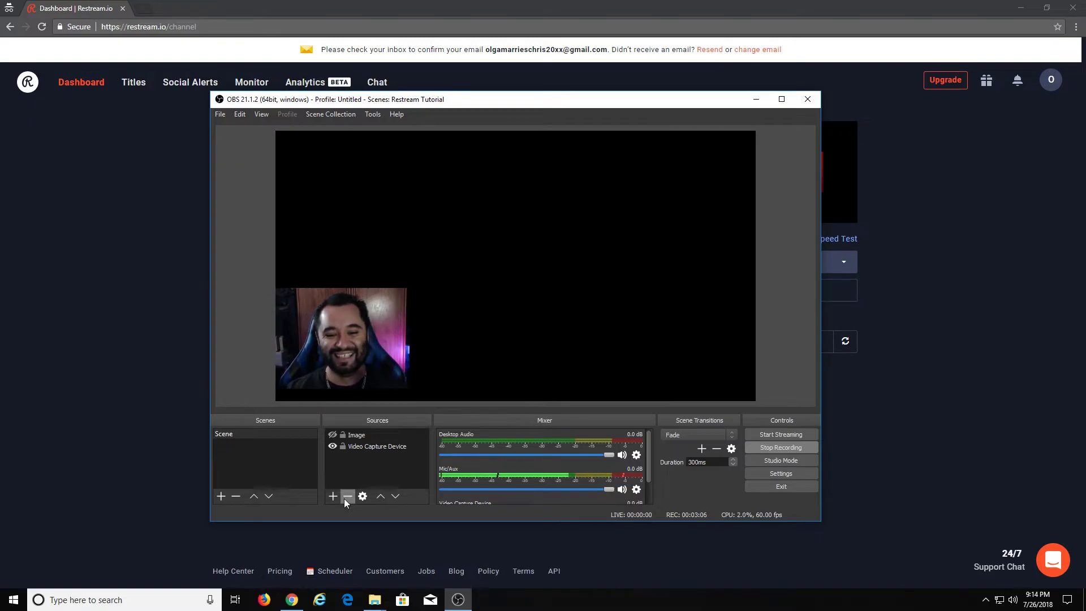
{"action": "left_click", "coordinate": [333, 435]}
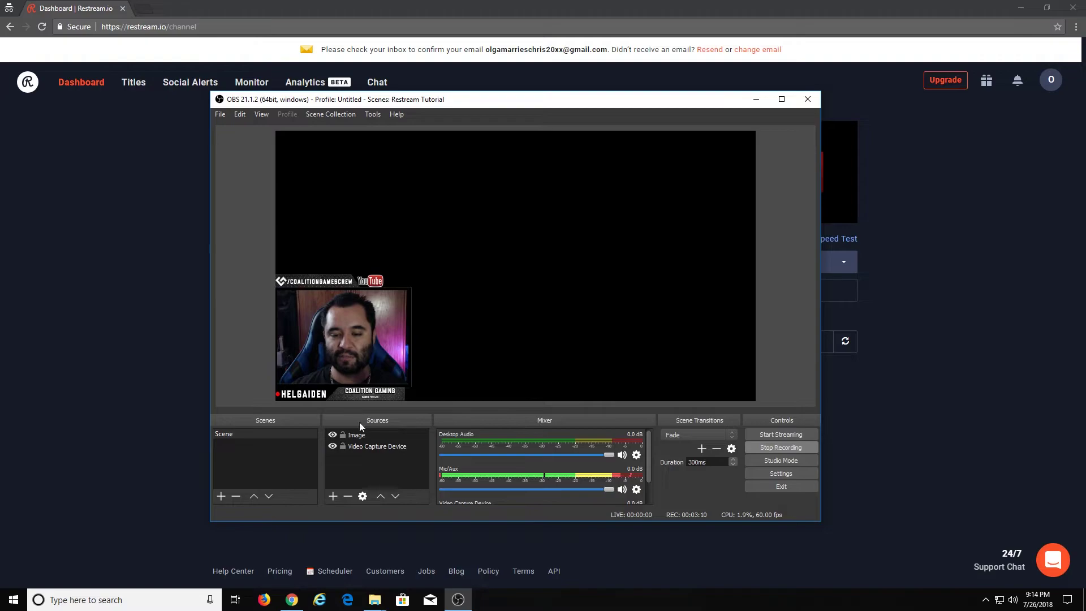
Add a Display Capture source with default settings and move it to the bottom of Sources
{"action": "right_click", "coordinate": [380, 472]}
{"action": "key", "text": "Escape"}
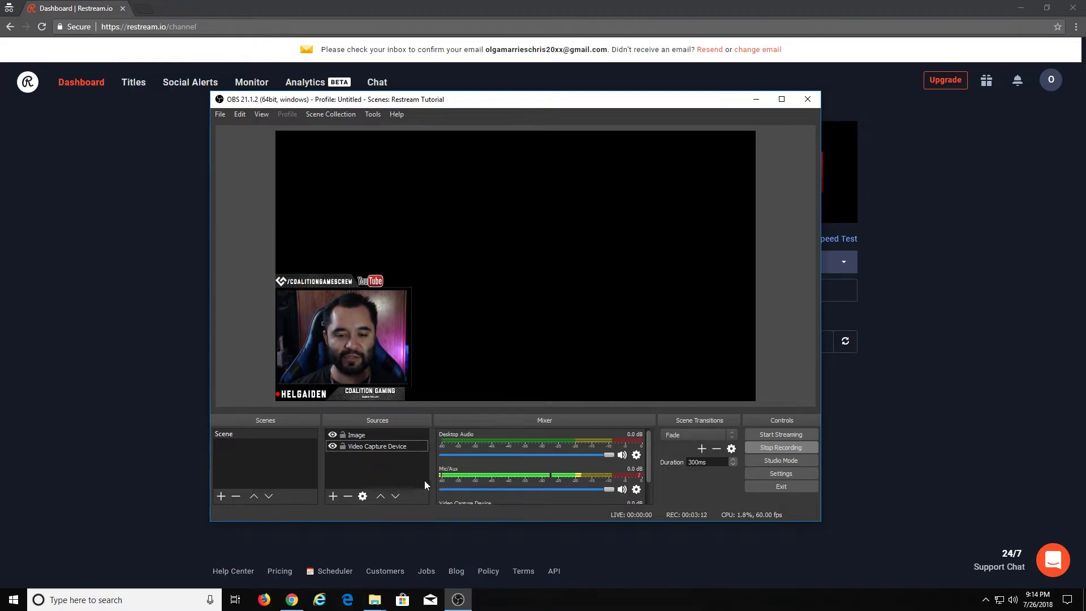
{"action": "right_click", "coordinate": [391, 474]}
{"action": "mouse_move", "coordinate": [447, 479]}
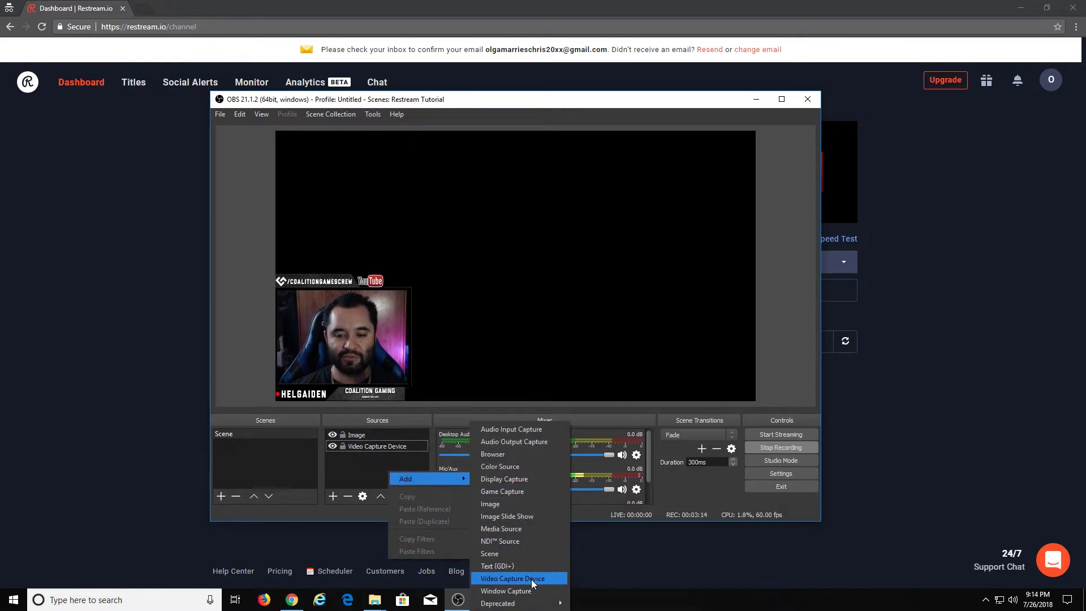
{"action": "left_click", "coordinate": [532, 480]}
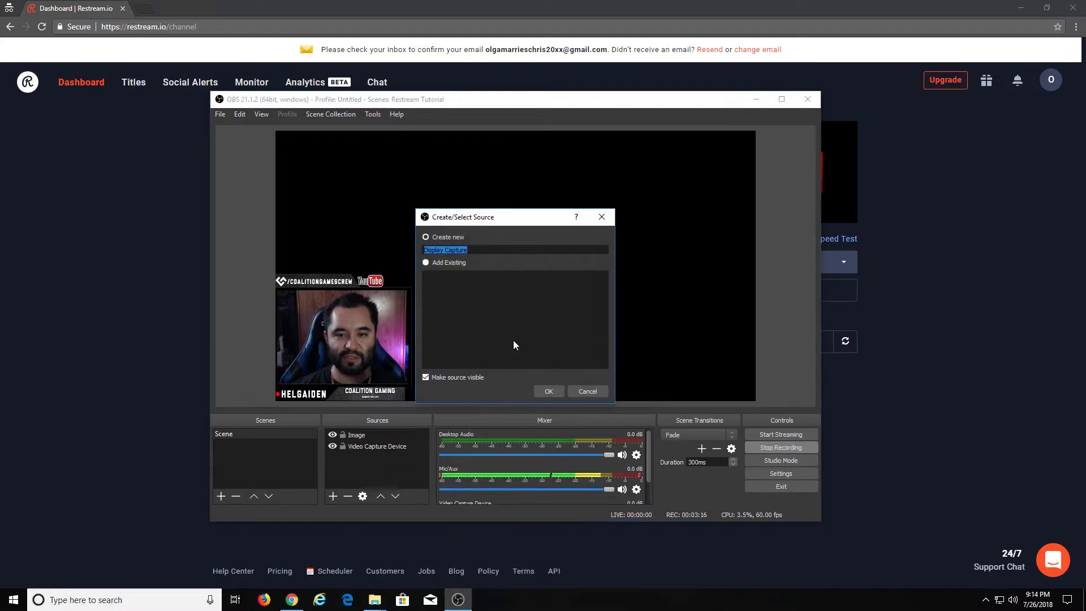
{"action": "left_click", "coordinate": [548, 390]}
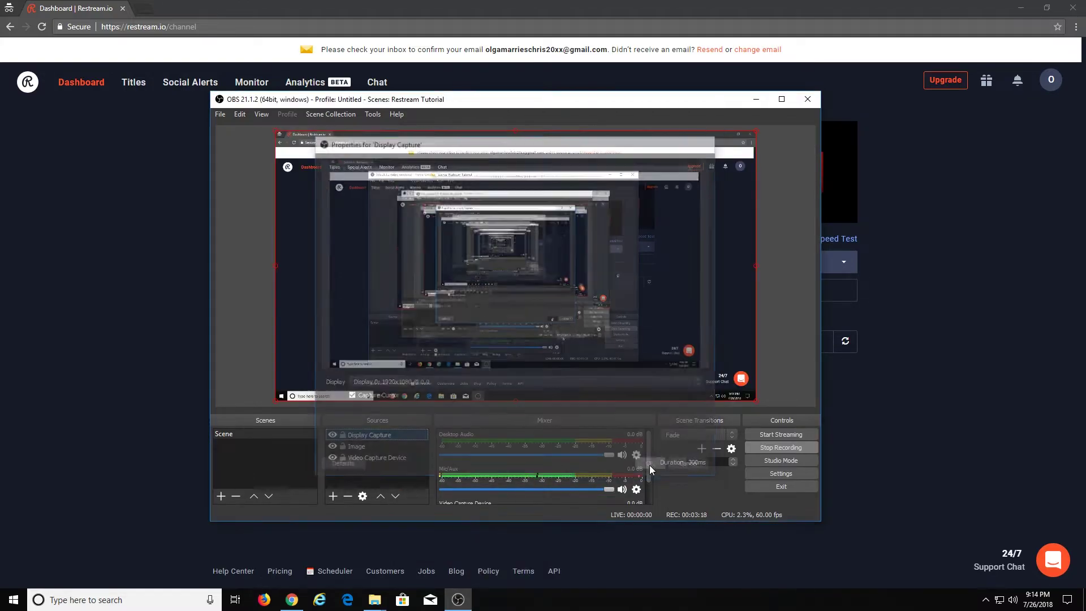
{"action": "left_click", "coordinate": [652, 466]}
{"action": "left_click_drag", "start_coordinate": [343, 434], "coordinate": [337, 461]}
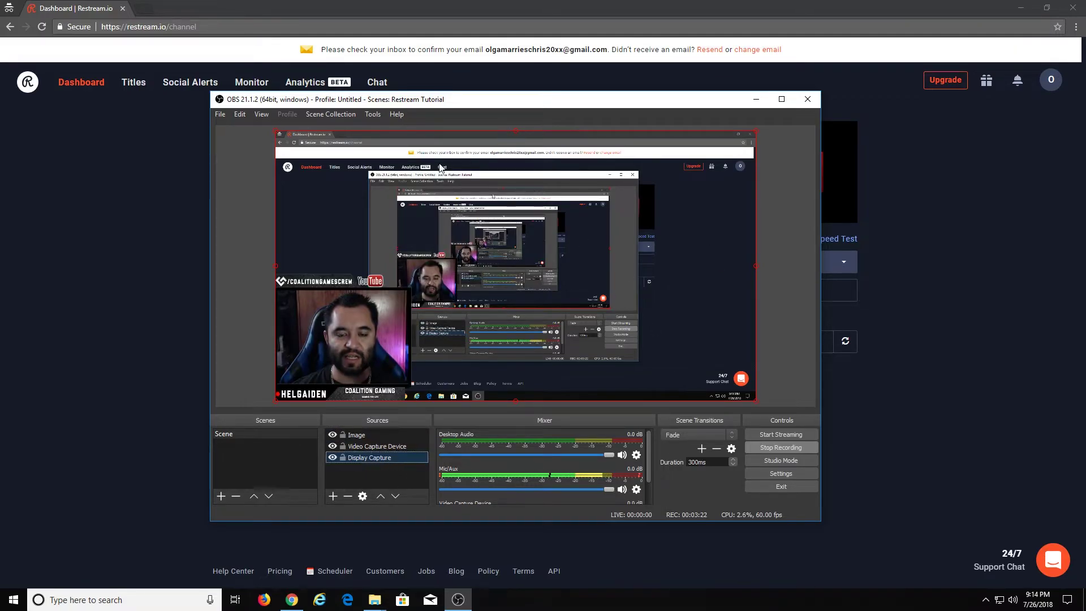
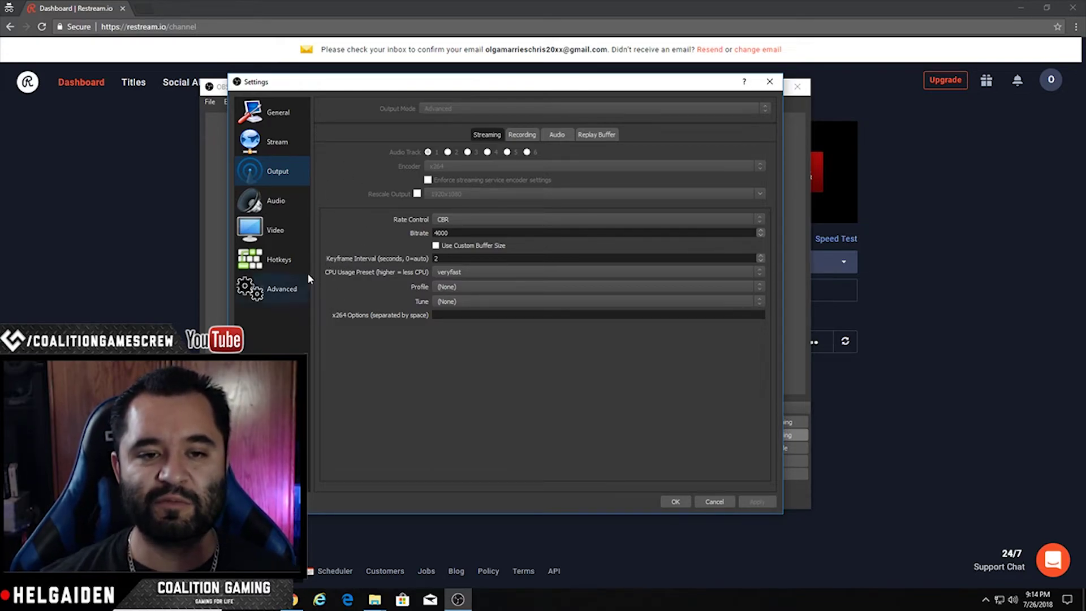
Review the Video, Output and Audio settings, keeping the veryfast CPU preset, then confirm with OK
{"action": "left_click", "coordinate": [282, 229]}
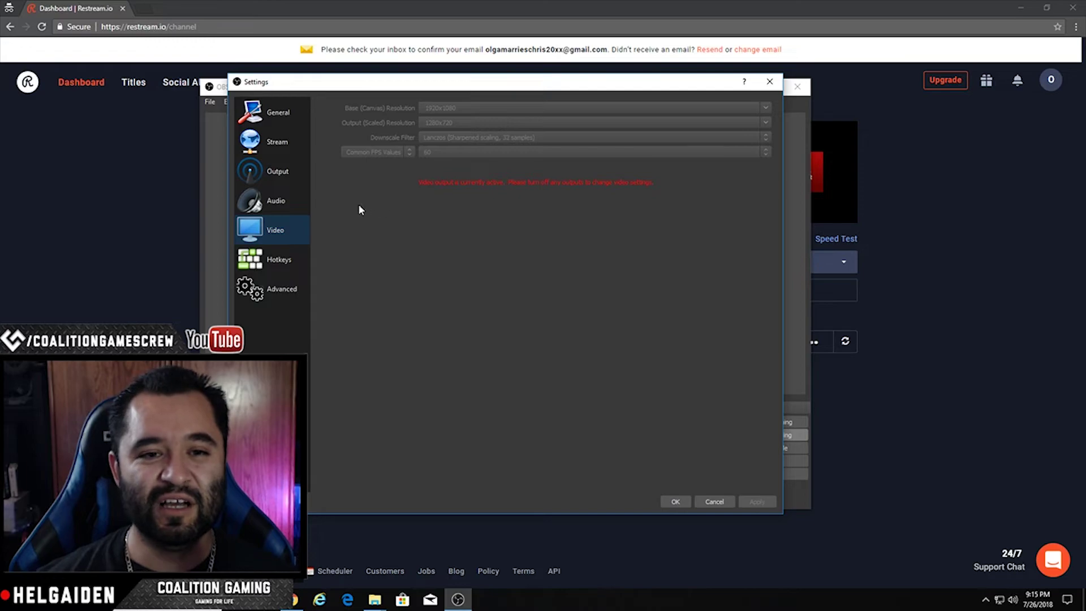
{"action": "left_click", "coordinate": [300, 173]}
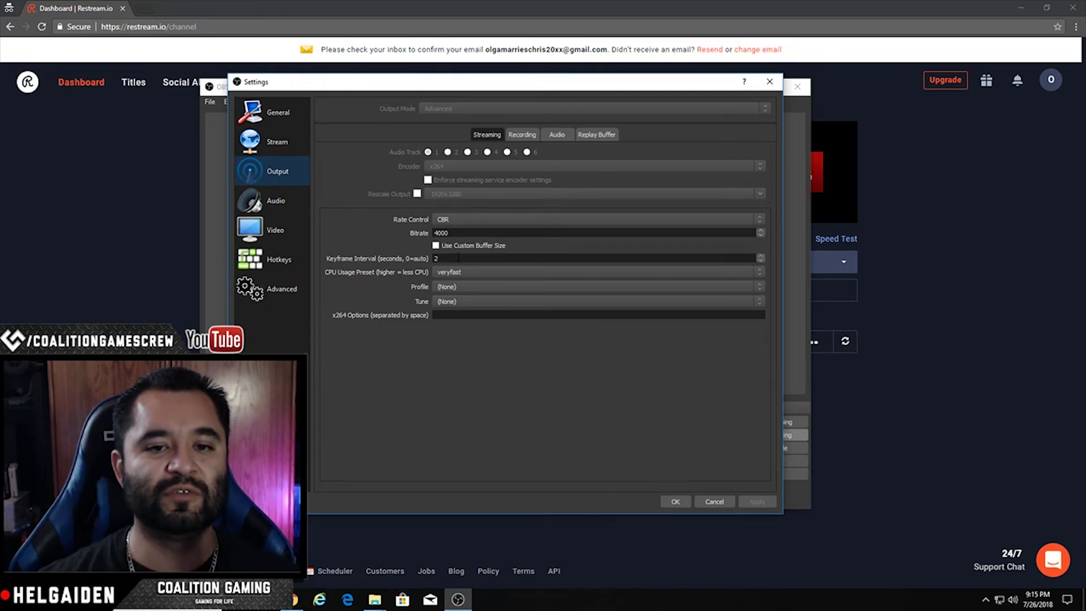
{"action": "left_click", "coordinate": [474, 269]}
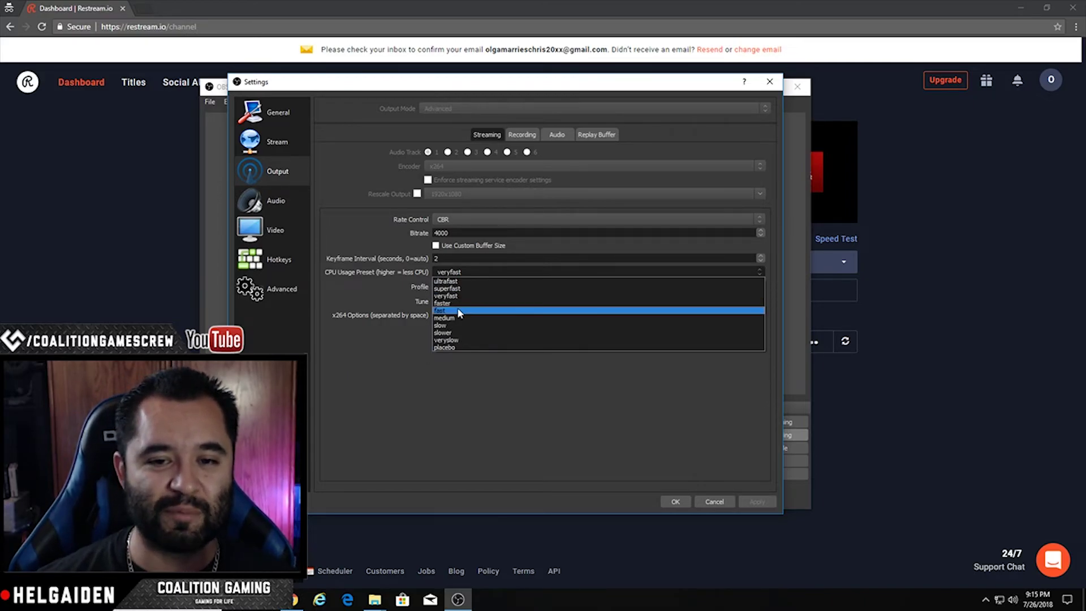
{"action": "left_click", "coordinate": [414, 326]}
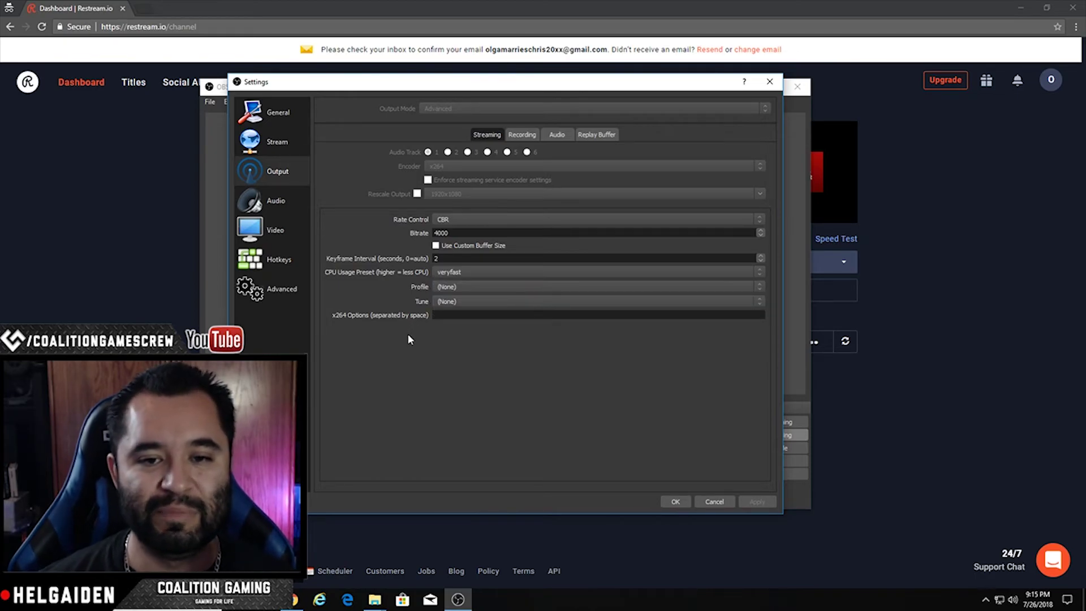
{"action": "left_click", "coordinate": [289, 207]}
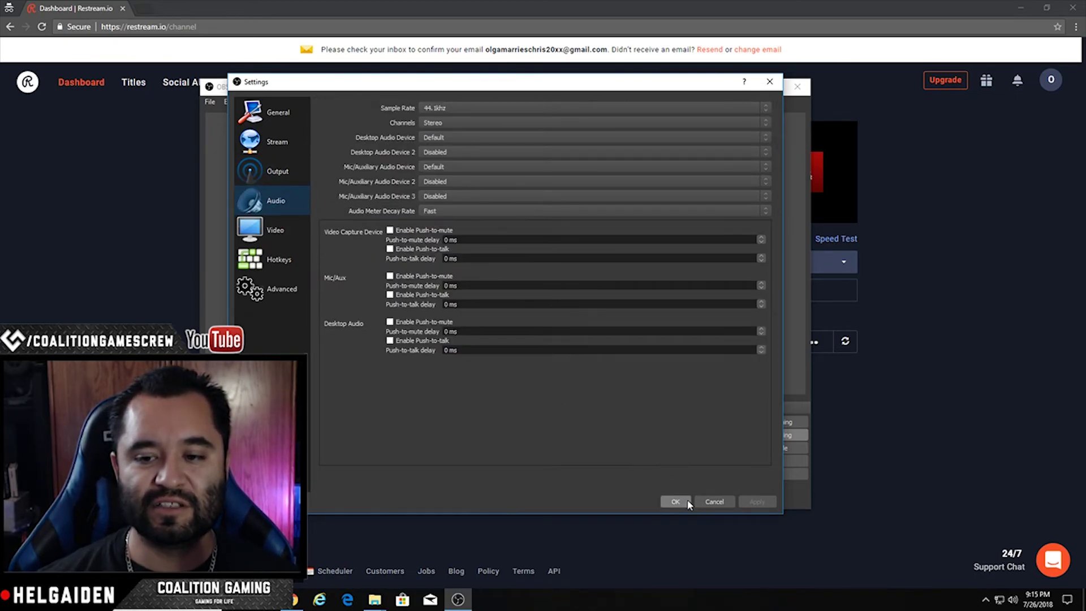
{"action": "left_click", "coordinate": [676, 501]}
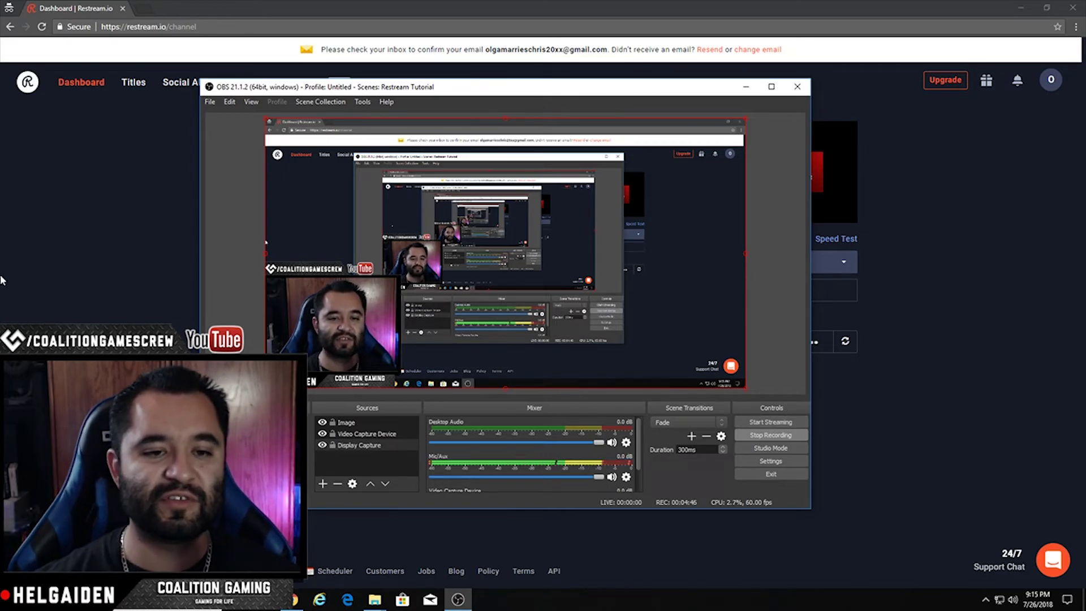
In the Restream dashboard, switch Twitch off and on again so it stays enabled, then return to OBS
{"action": "key", "text": "alt+Tab"}
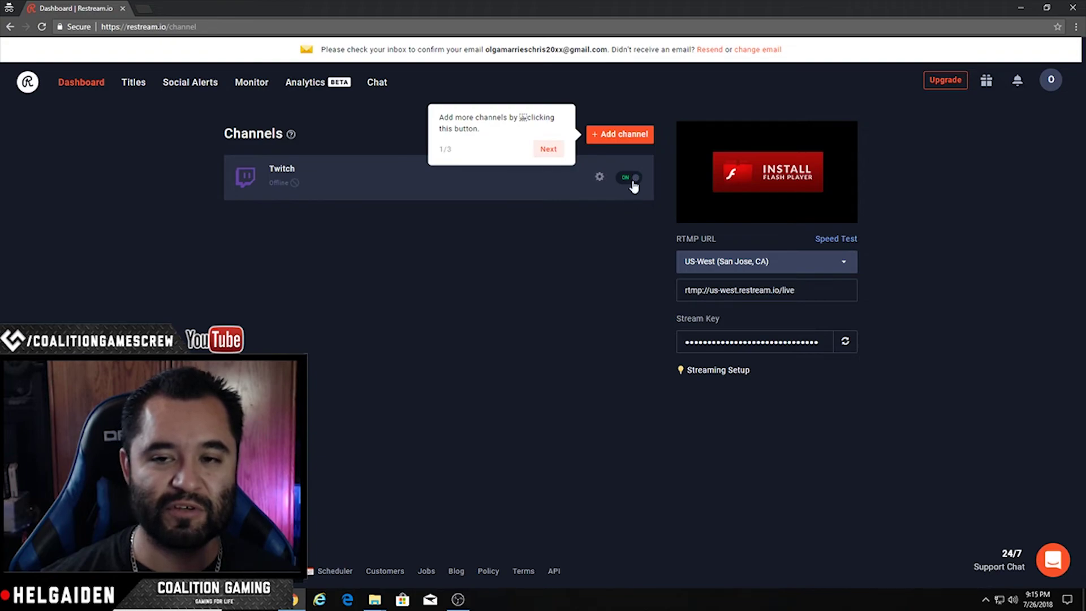
{"action": "left_click", "coordinate": [630, 178]}
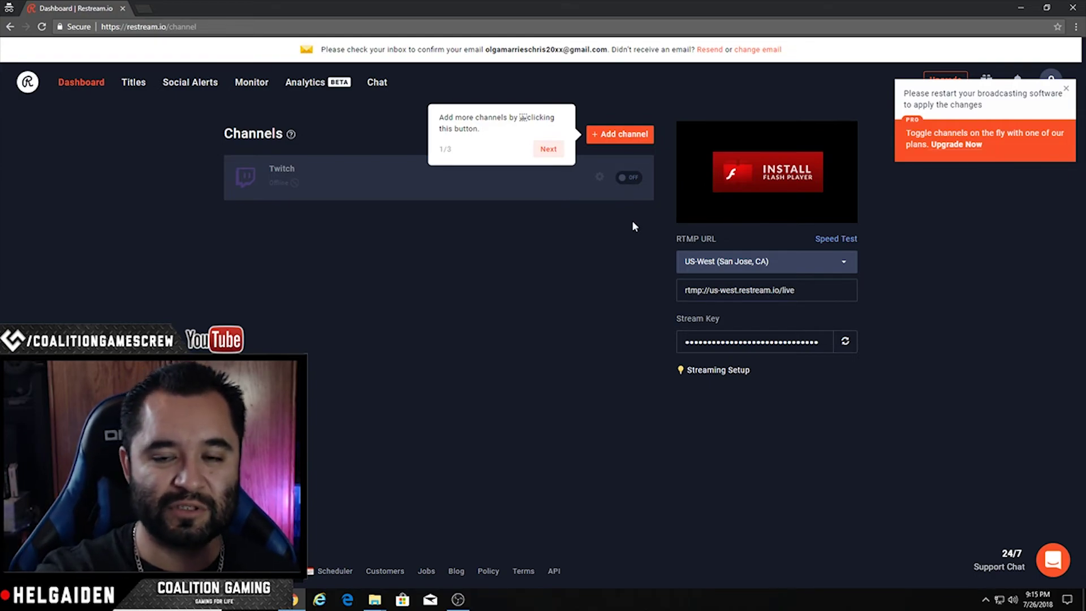
{"action": "left_click", "coordinate": [632, 180]}
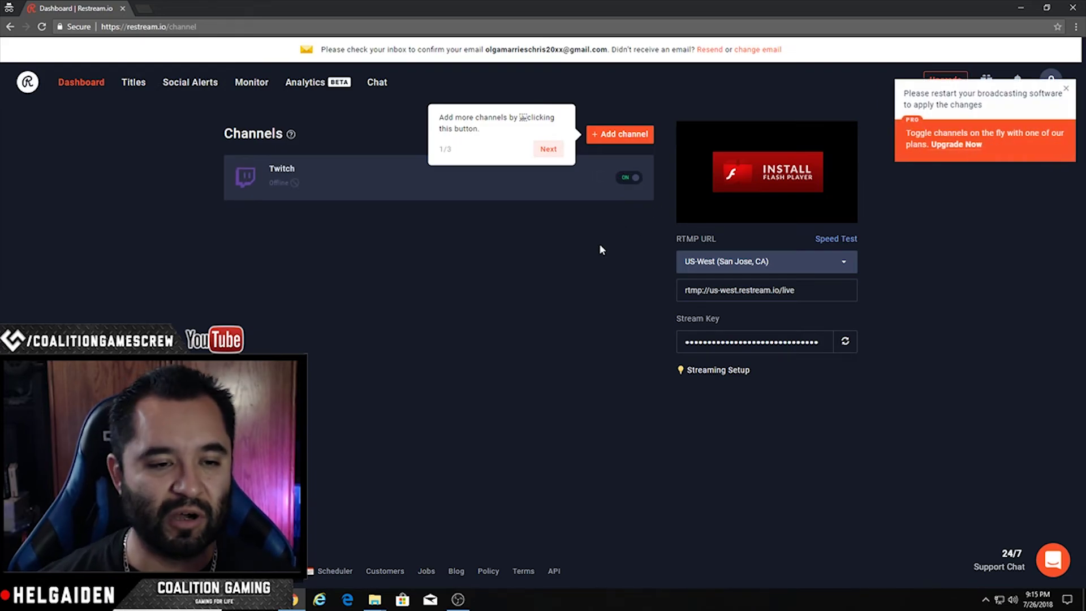
{"action": "left_click", "coordinate": [459, 599]}
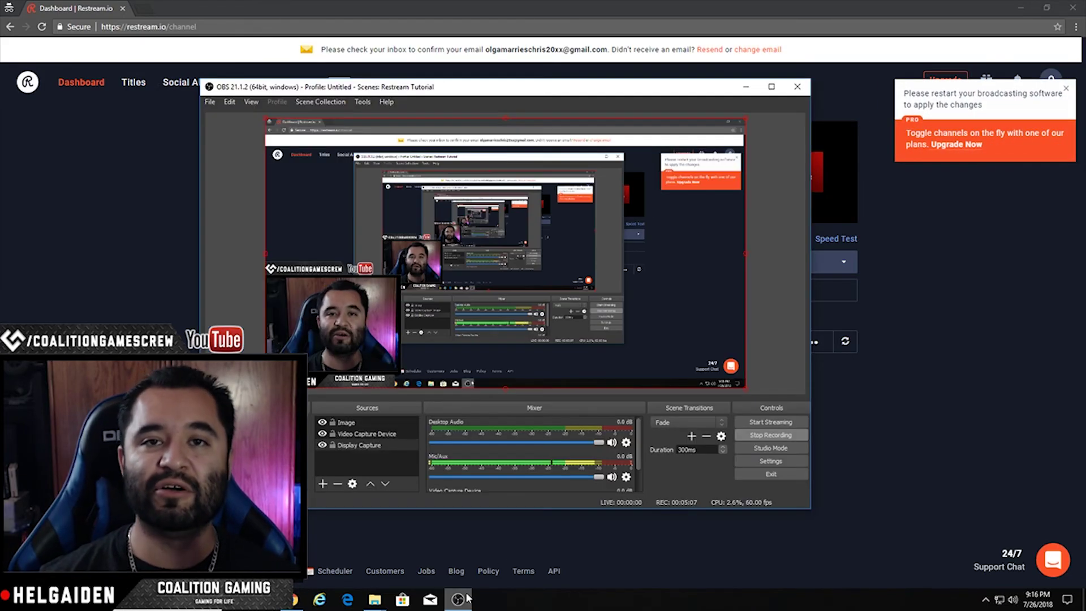